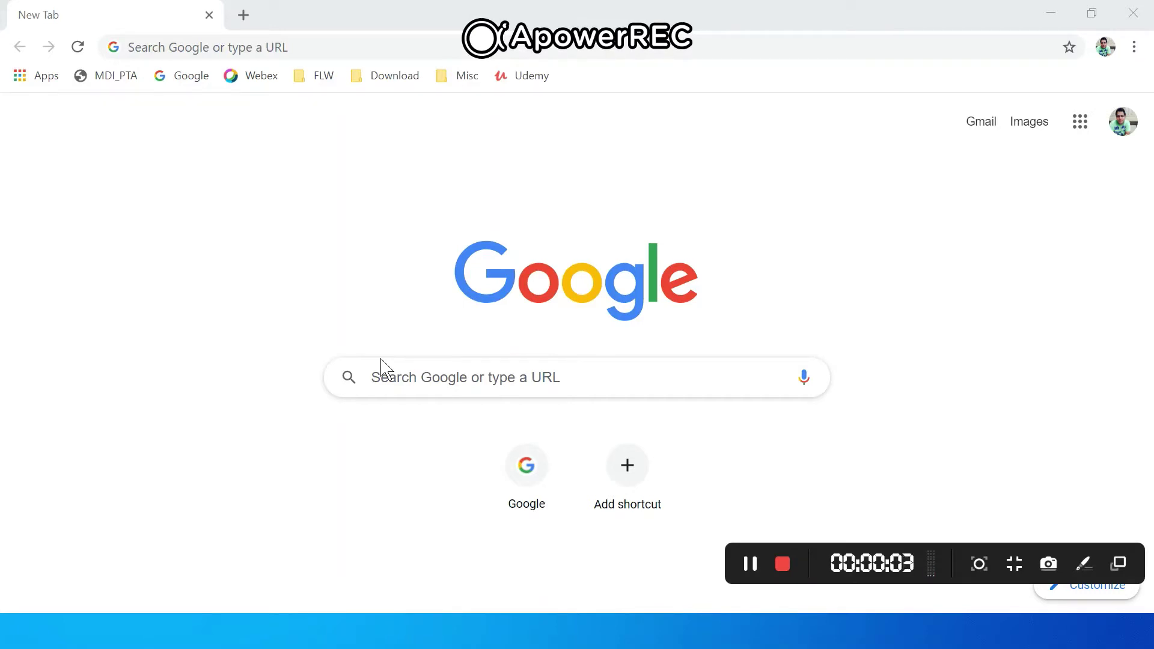
Step: Open Command Prompt and check the installed Java version with java -version
key("super")
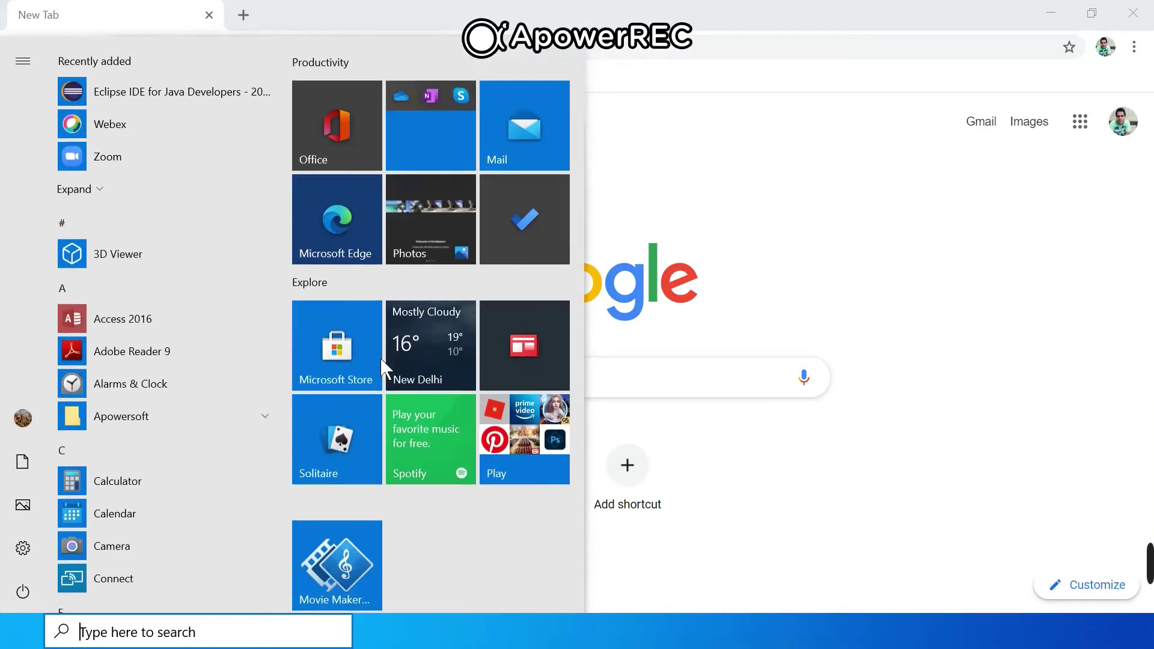
type("cmd")
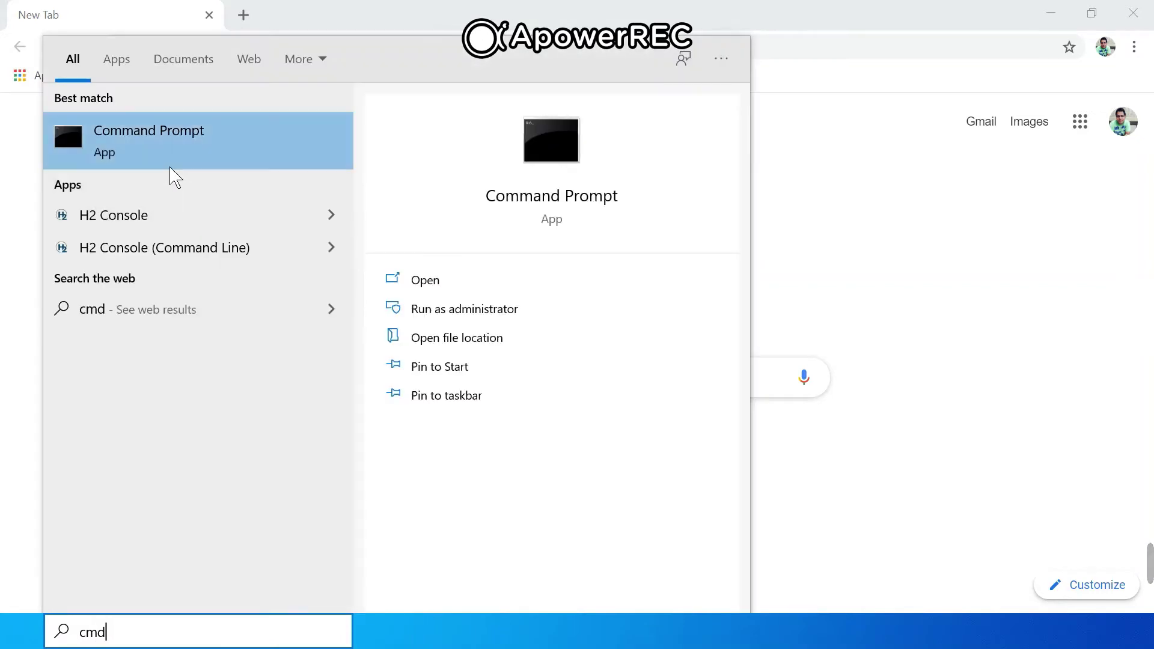
left_click(157, 137)
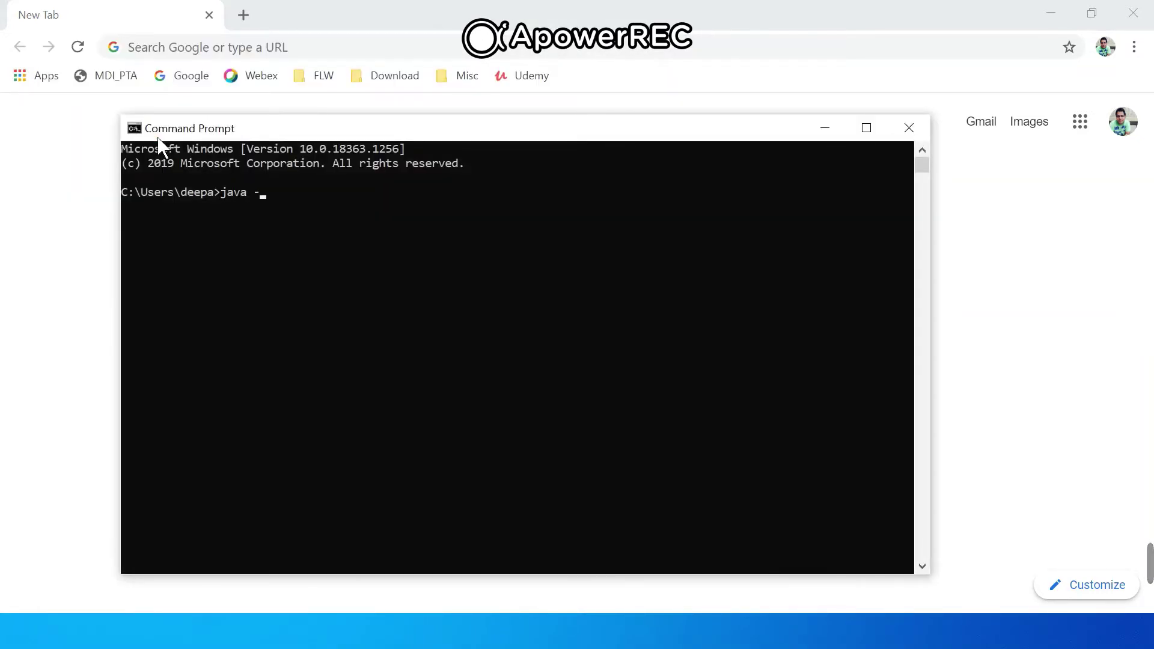
type("java -version")
key("Return")
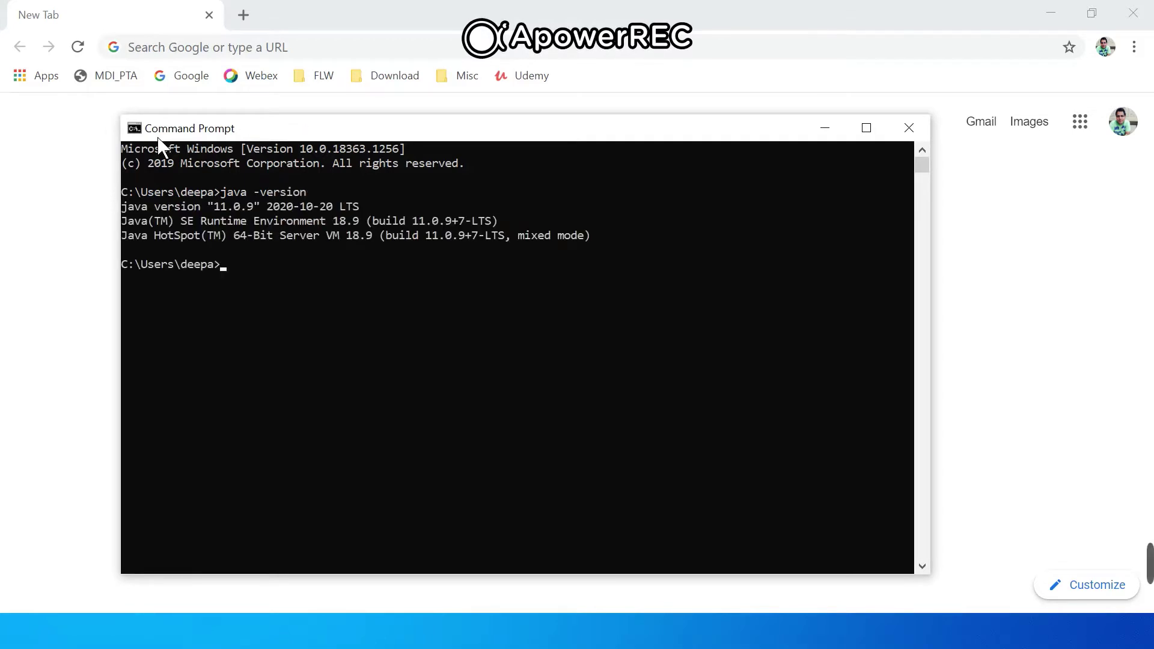
left_click_drag(125, 207, 249, 226)
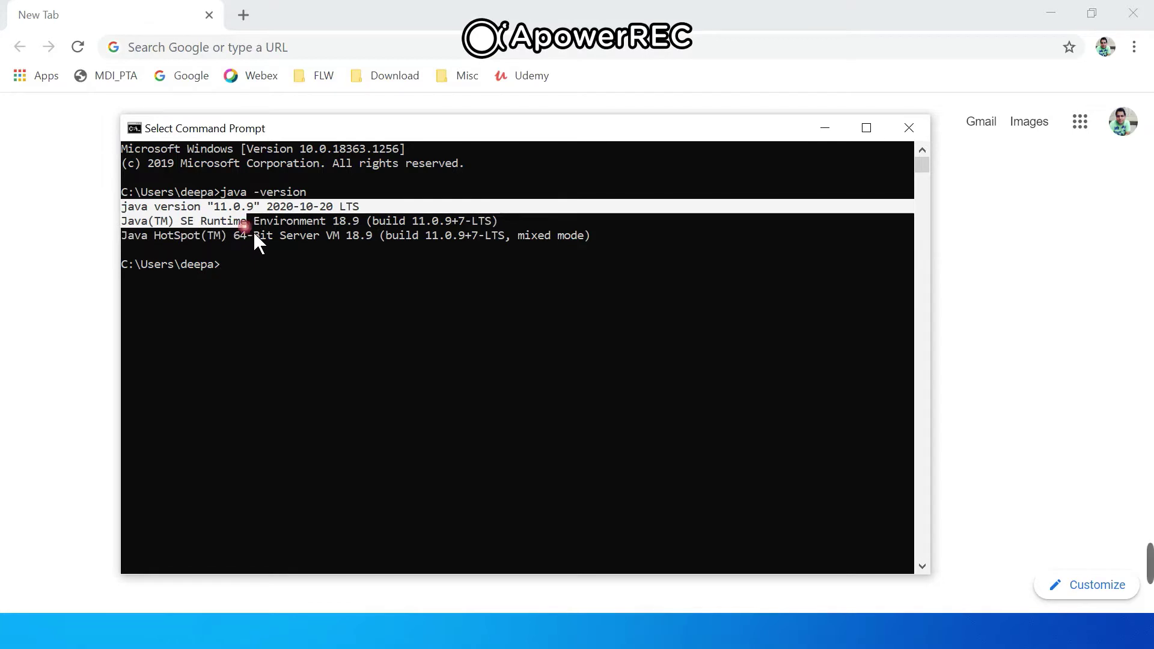
left_click(253, 266)
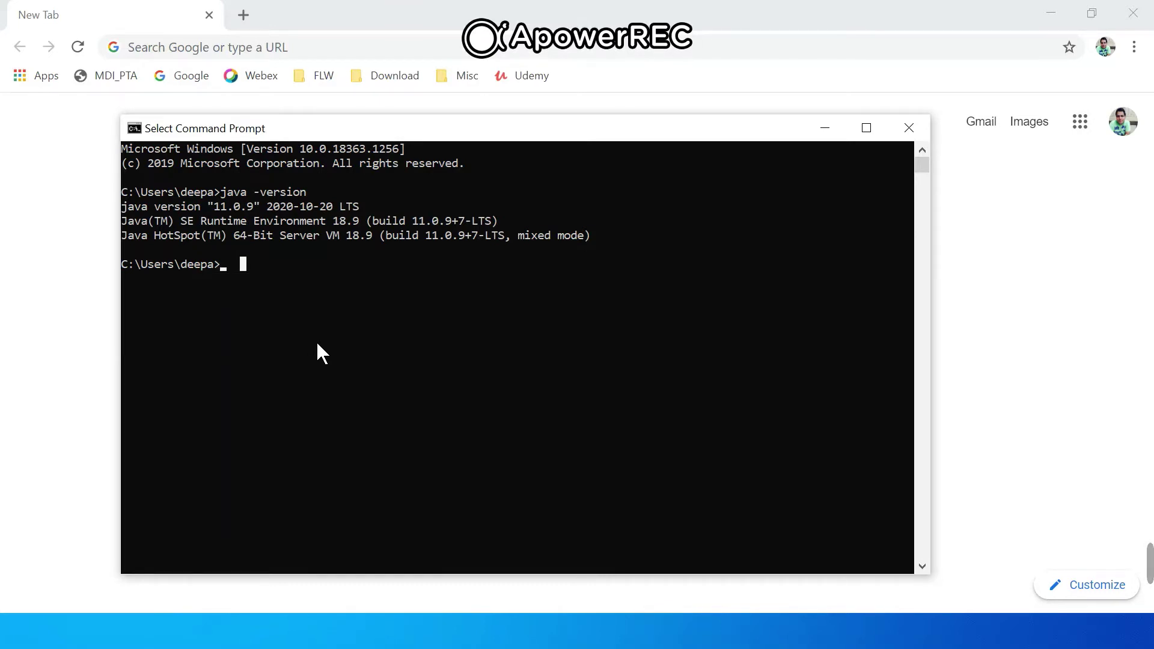
Step: Check for an existing Maven installation by running mvn -version
type("mvn")
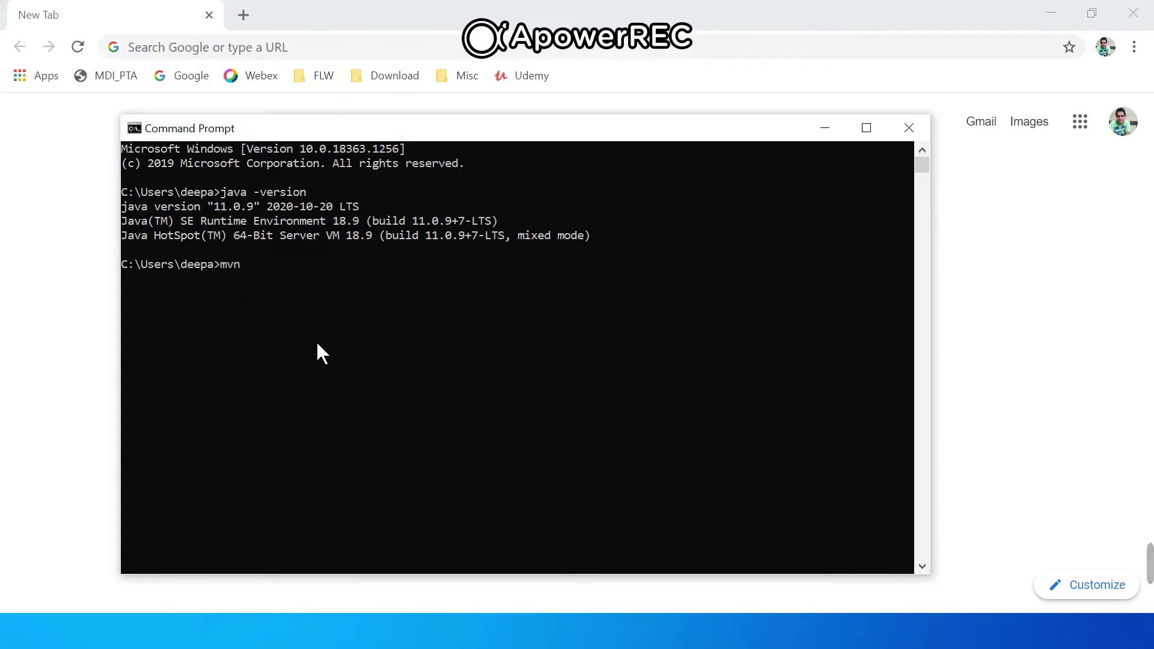
type(" -version")
key("Return")
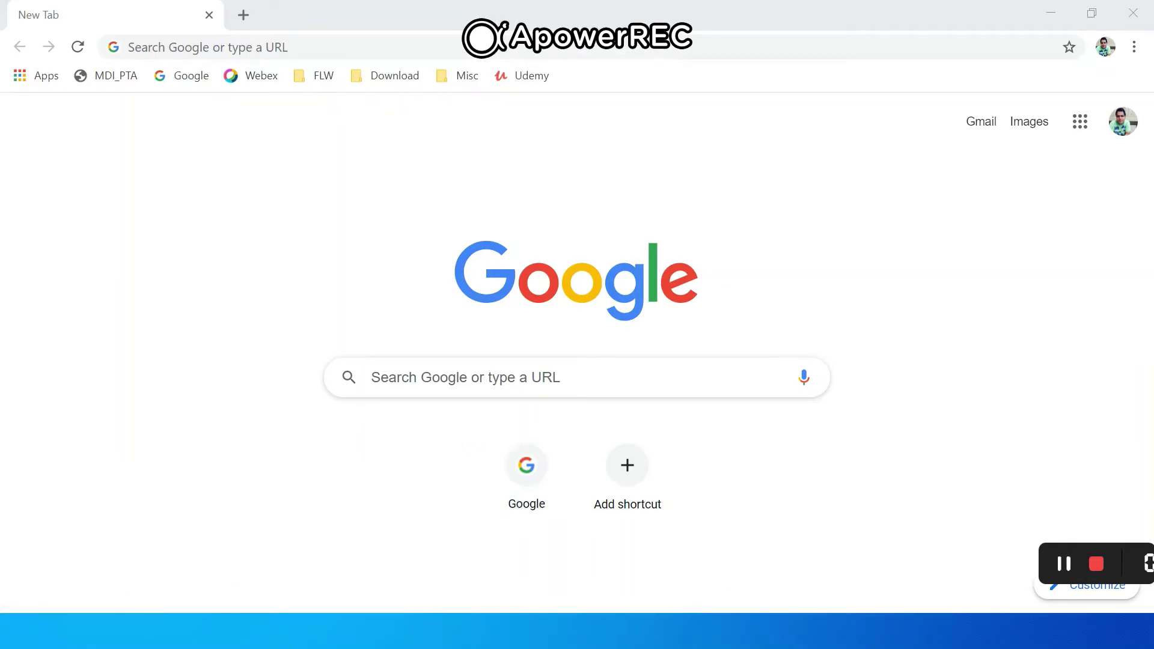
Step: In the browser, search Google for "apache maven download" and download apache-maven-3.6.3-bin.zip from the official Maven download page
left_click(390, 377)
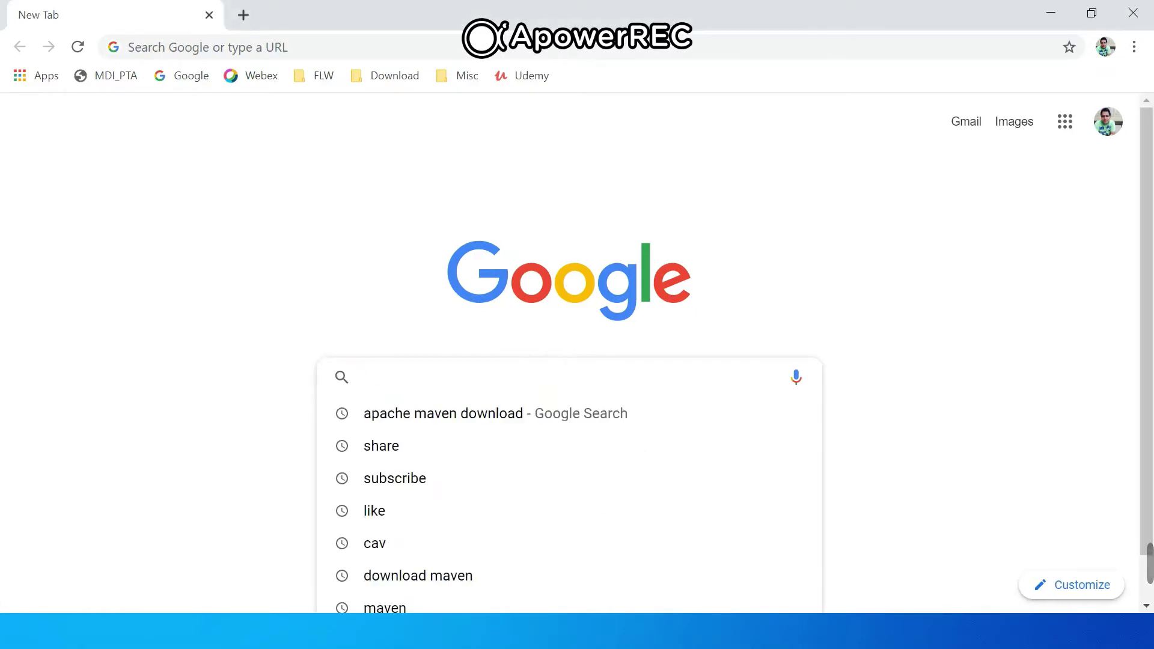
key("Down")
key("Return")
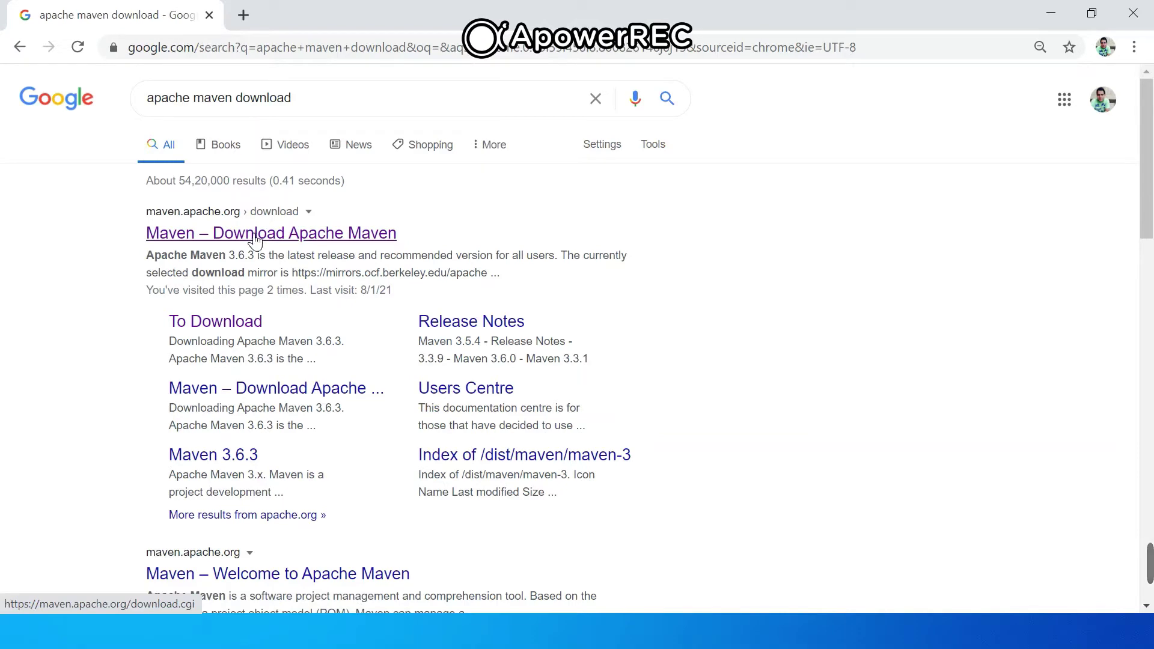
left_click(255, 238)
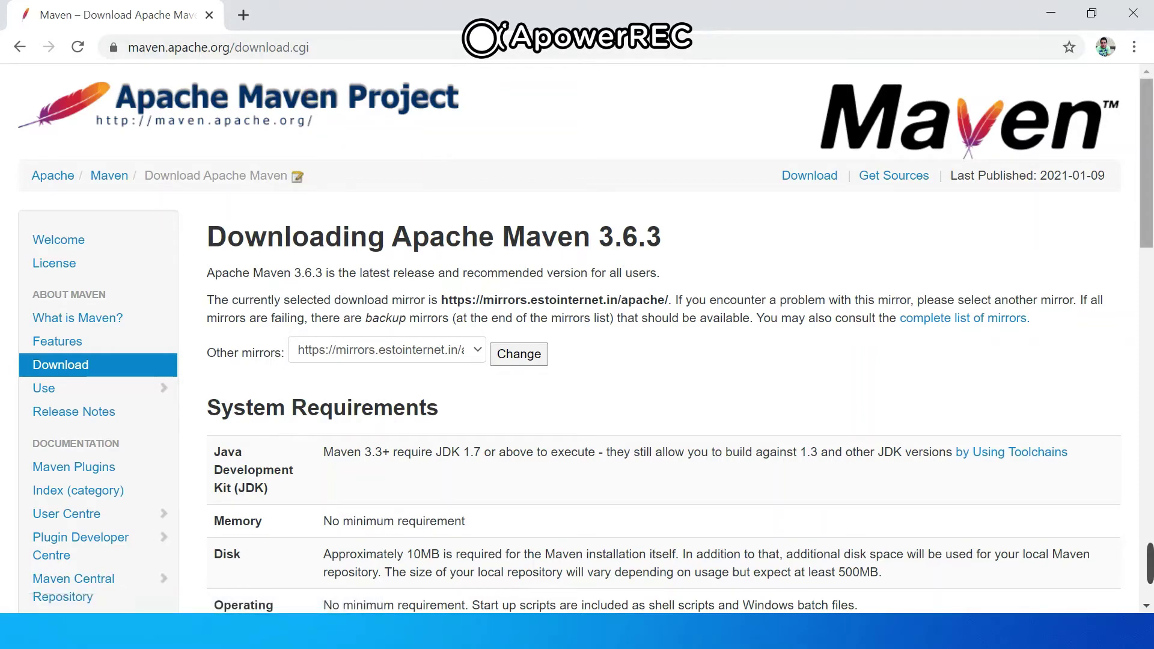
left_click_drag(1148, 216, 1149, 341)
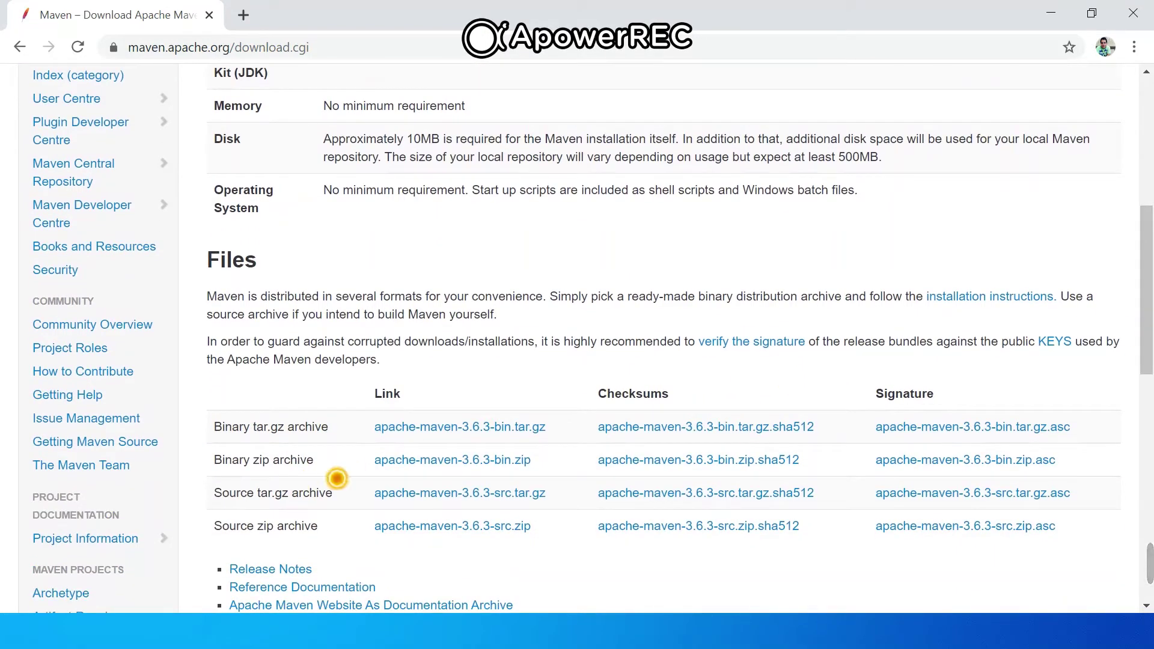
left_click(406, 460)
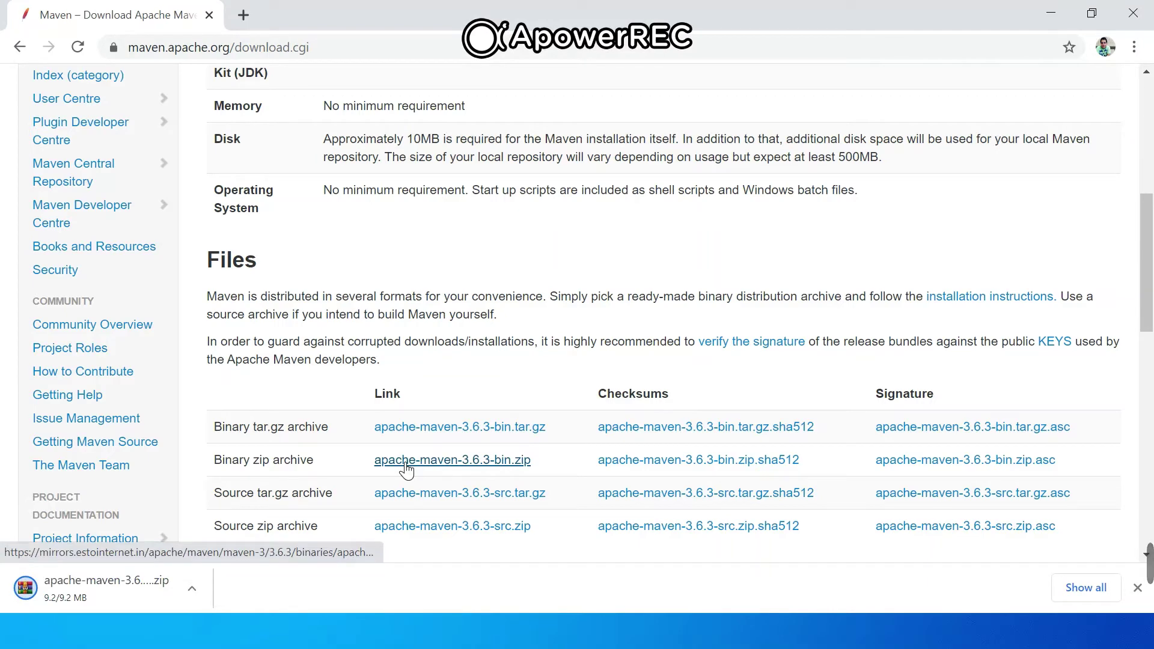
Step: In File Explorer, copy apache-maven-3.6.3-bin.zip from the Softwares folder into the personal folder under C:\Users
key("alt+Tab")
key("alt+Tab")
key("alt+Tab")
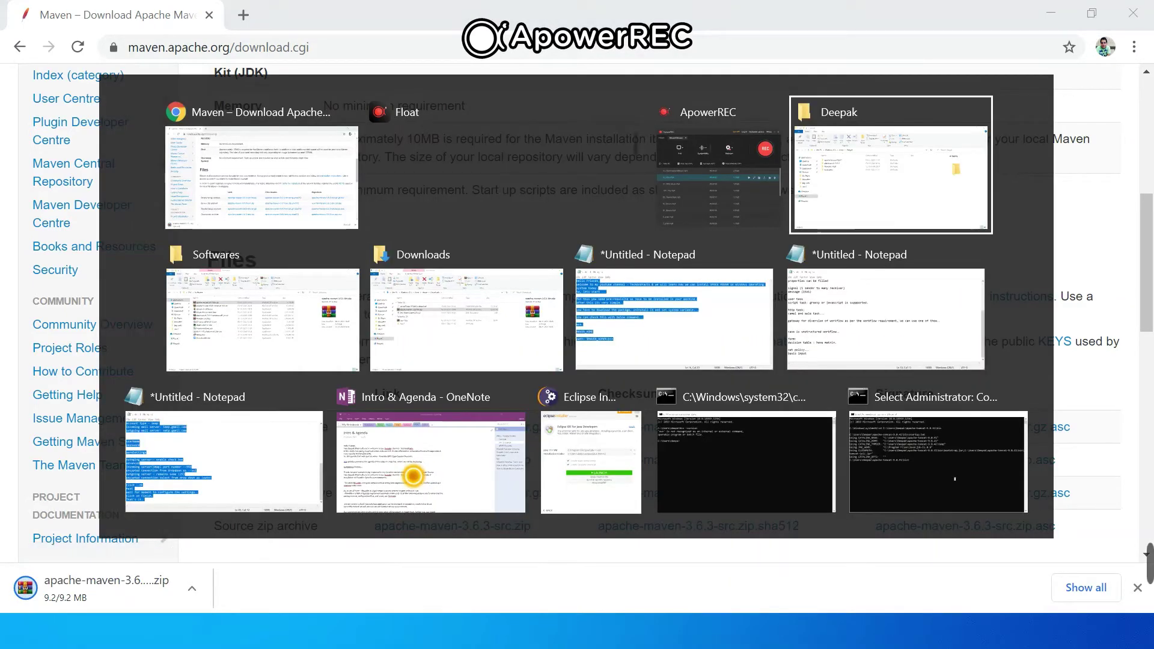
key("alt+Tab")
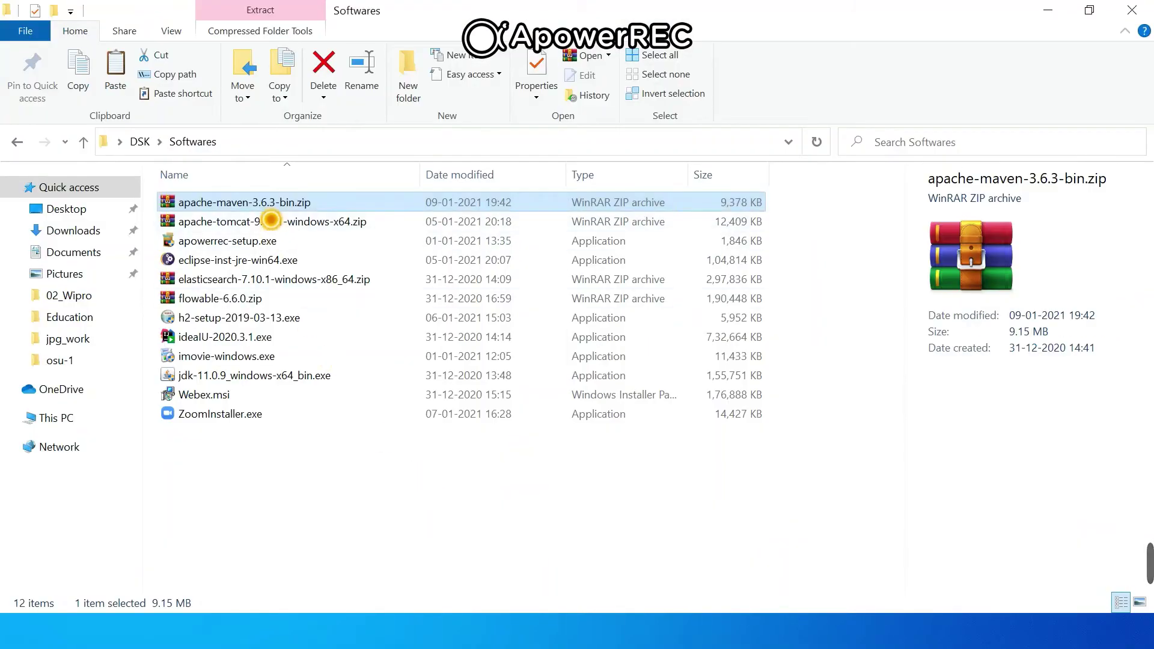
key("F2")
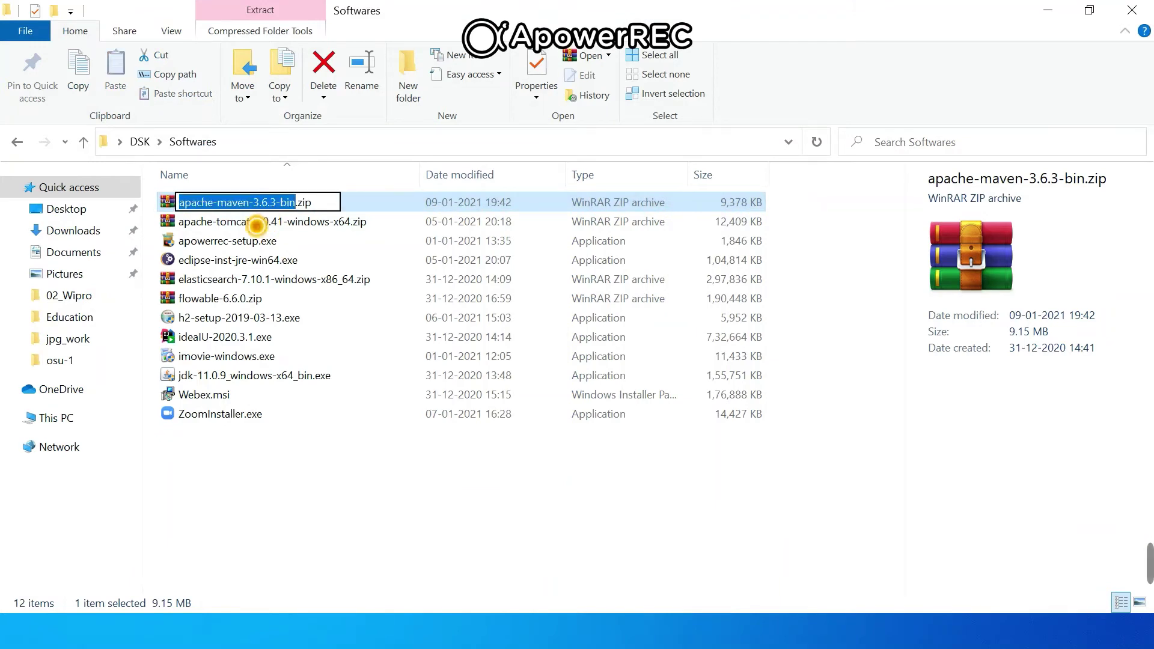
left_click(257, 224)
left_click(244, 204)
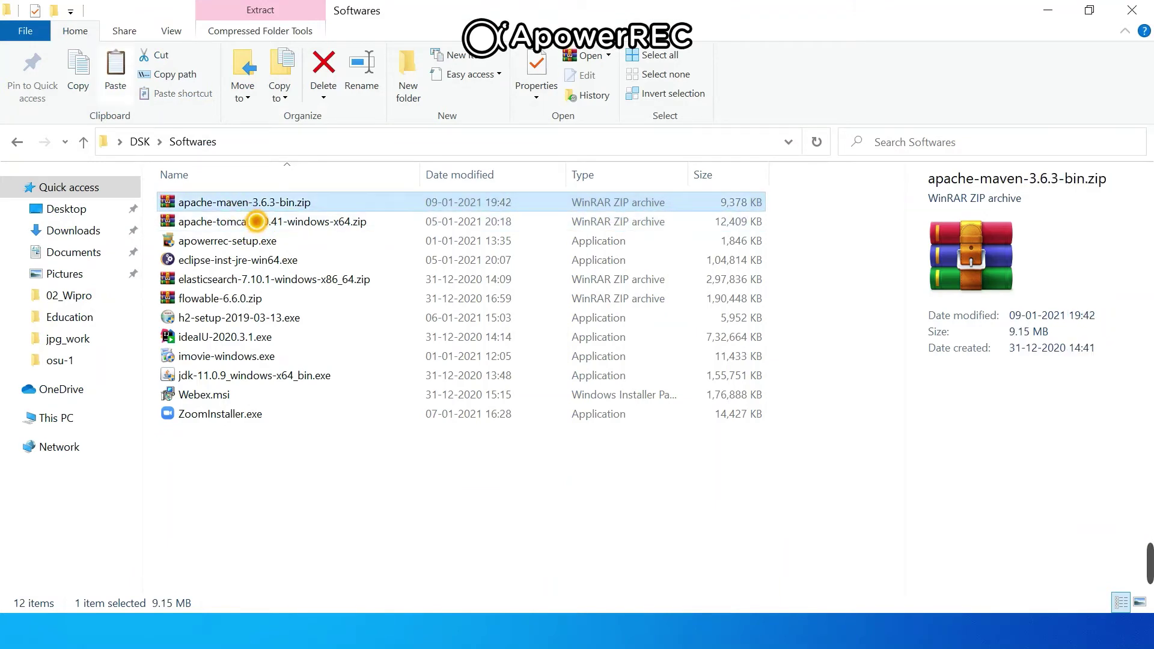
key("alt+Tab")
key("alt+Tab")
key("alt+Tab")
key("alt+Tab")
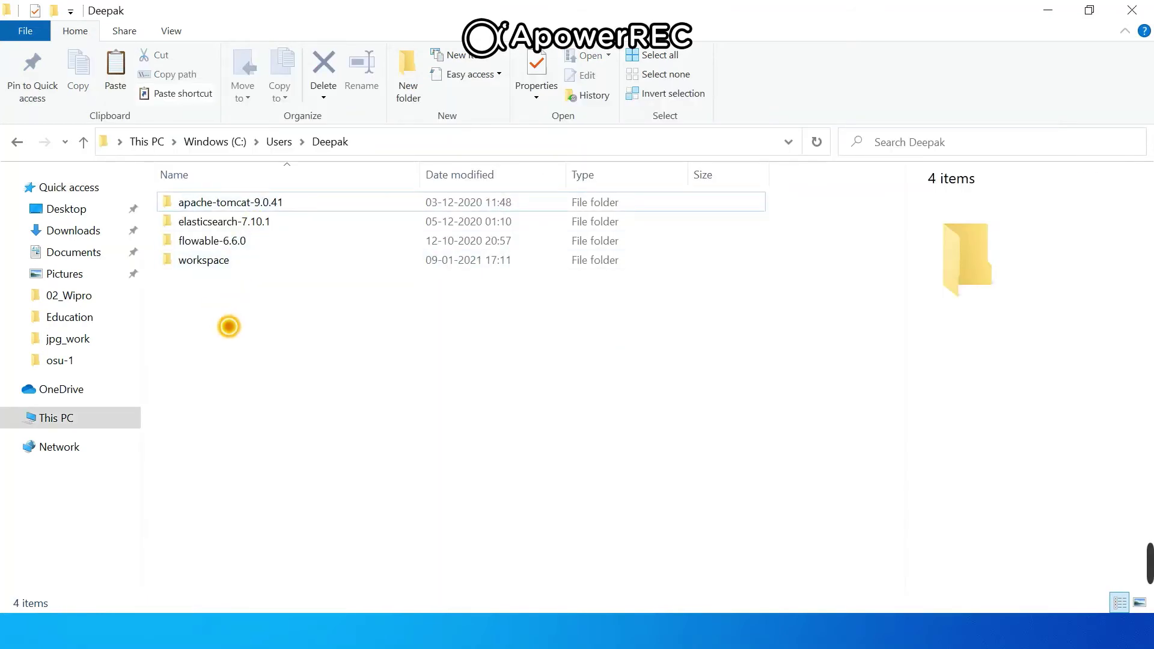
key("ctrl+v")
left_click(515, 259)
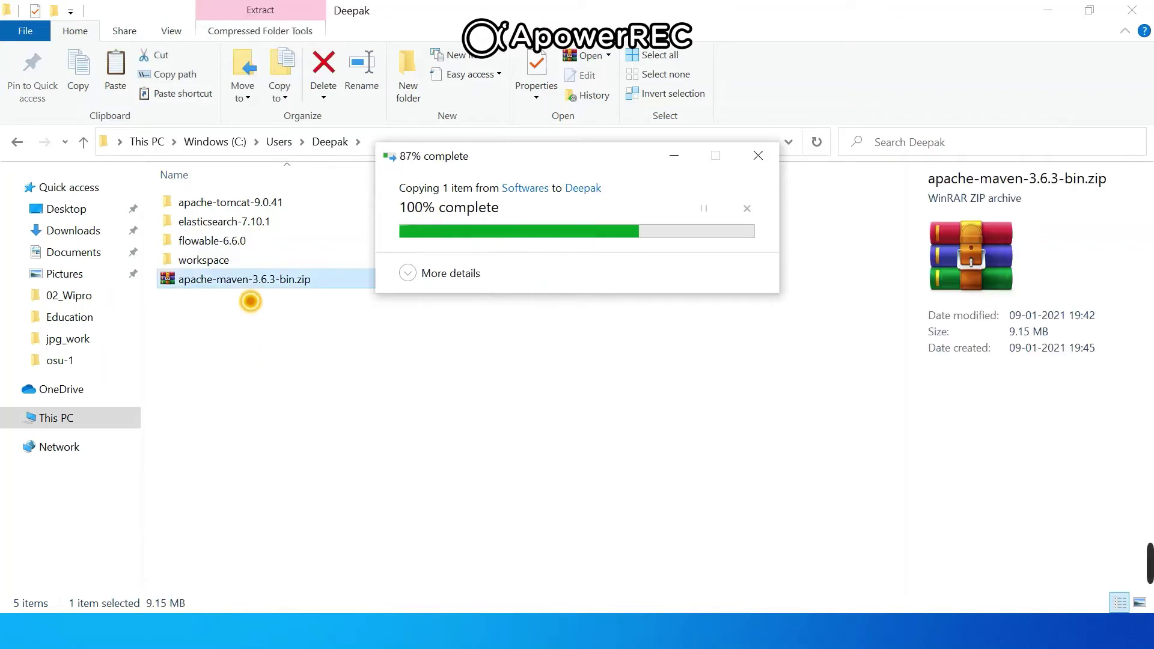
Step: Extract apache-maven-3.6.3-bin.zip into the current folder and copy the path of the extracted apache-maven-3.6.3 folder
right_click(251, 296)
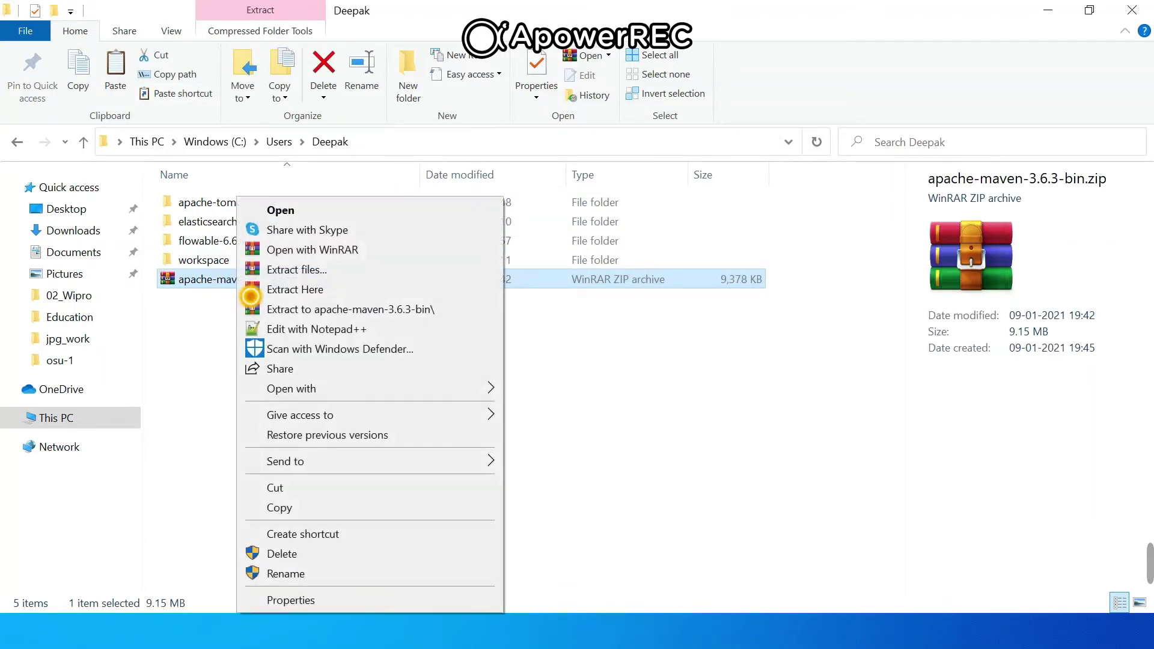
left_click(291, 307)
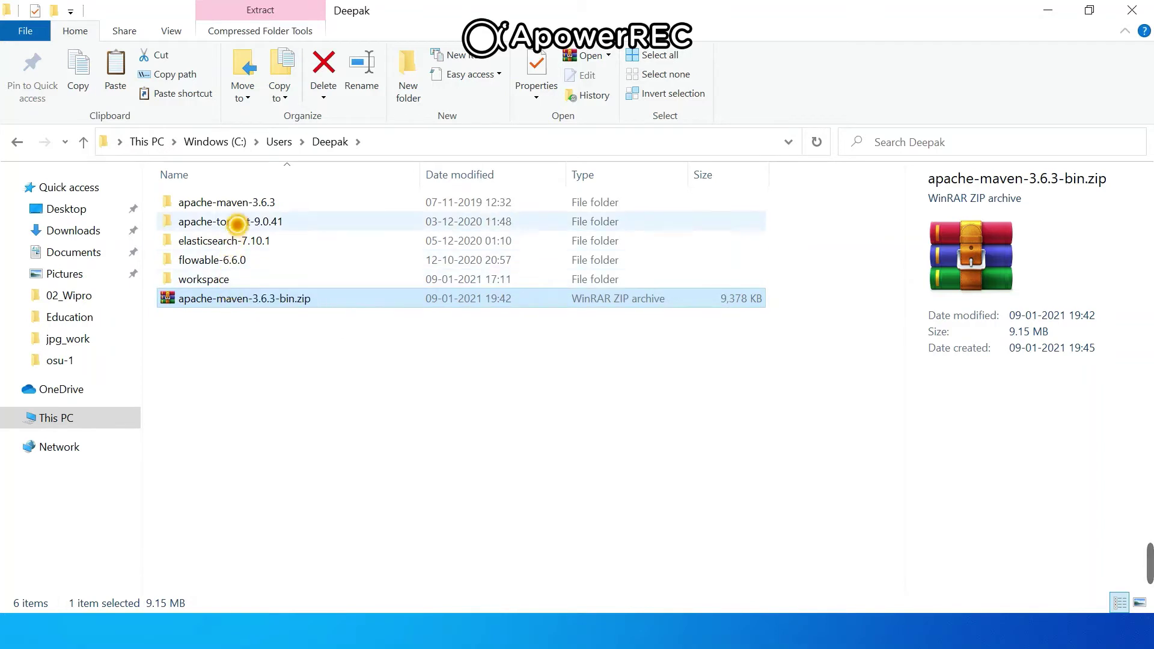
double_click(235, 205)
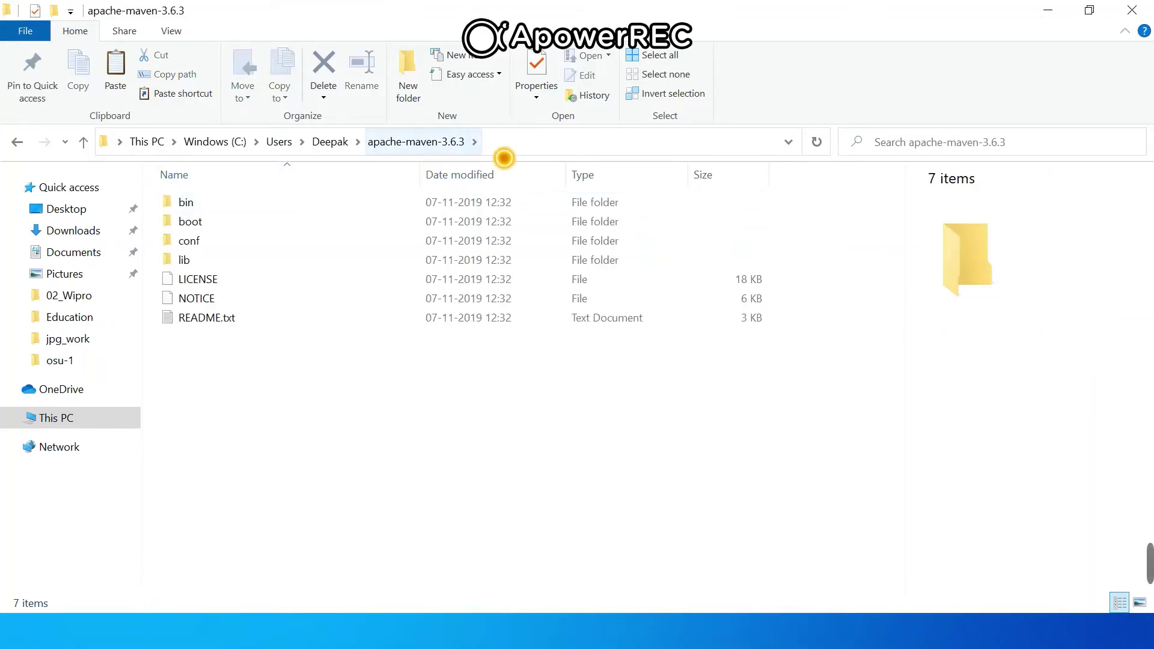
left_click(504, 145)
key("ctrl+c")
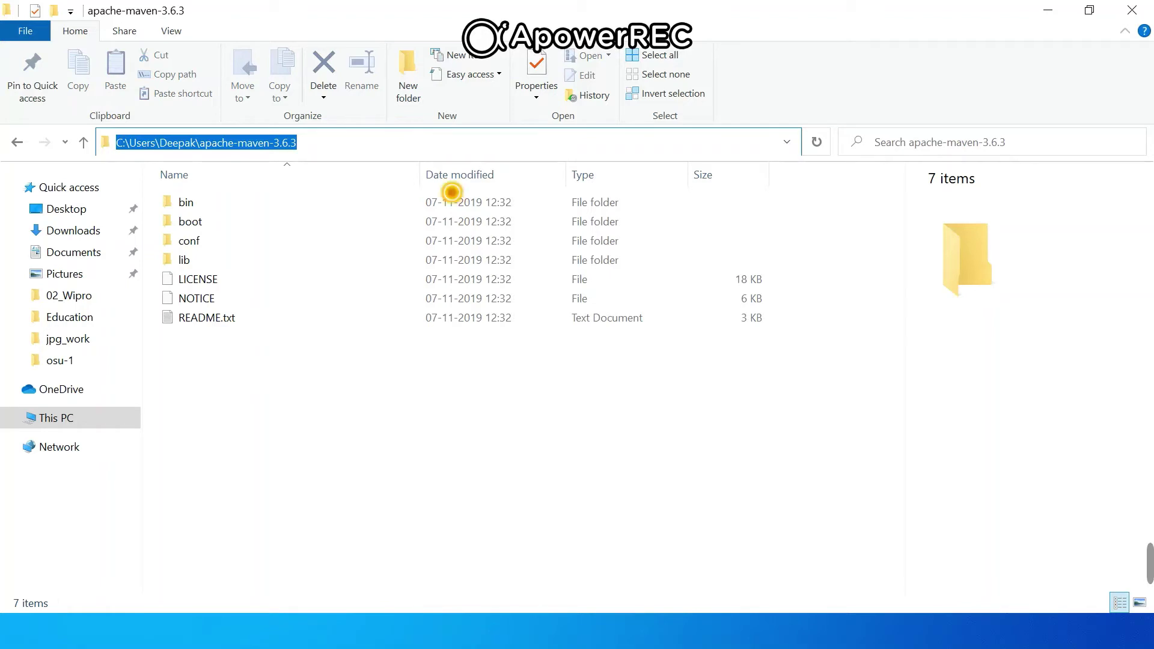
left_click(289, 406)
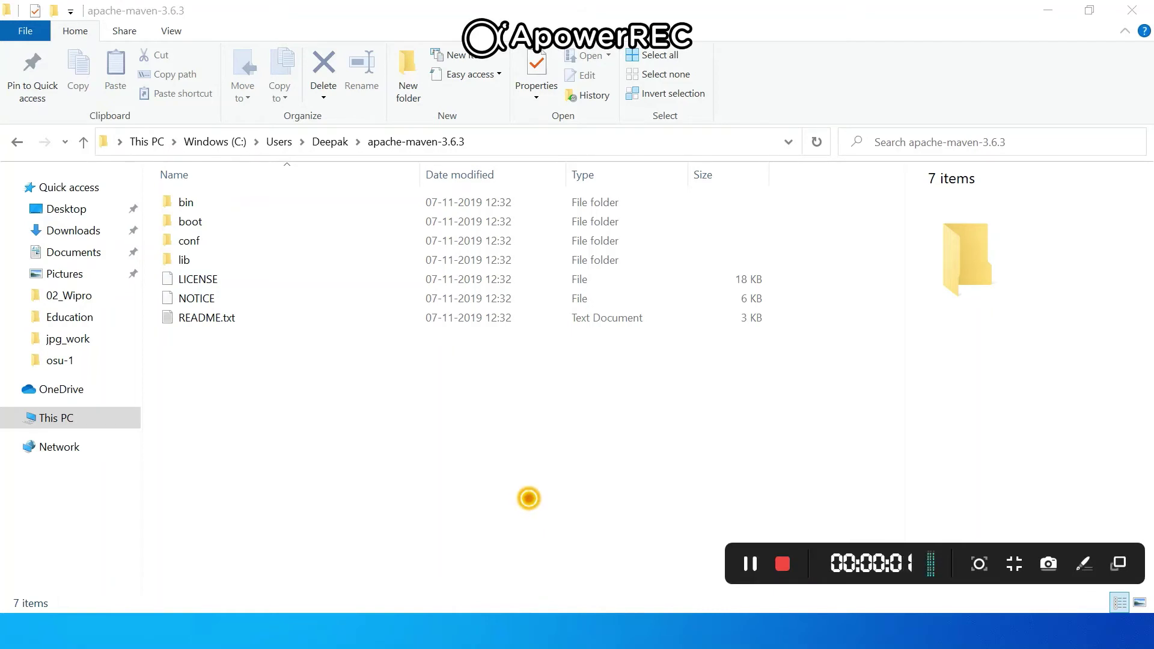
Step: Search Windows for the system environment variables settings and open the Environment Variables dialog
key("super")
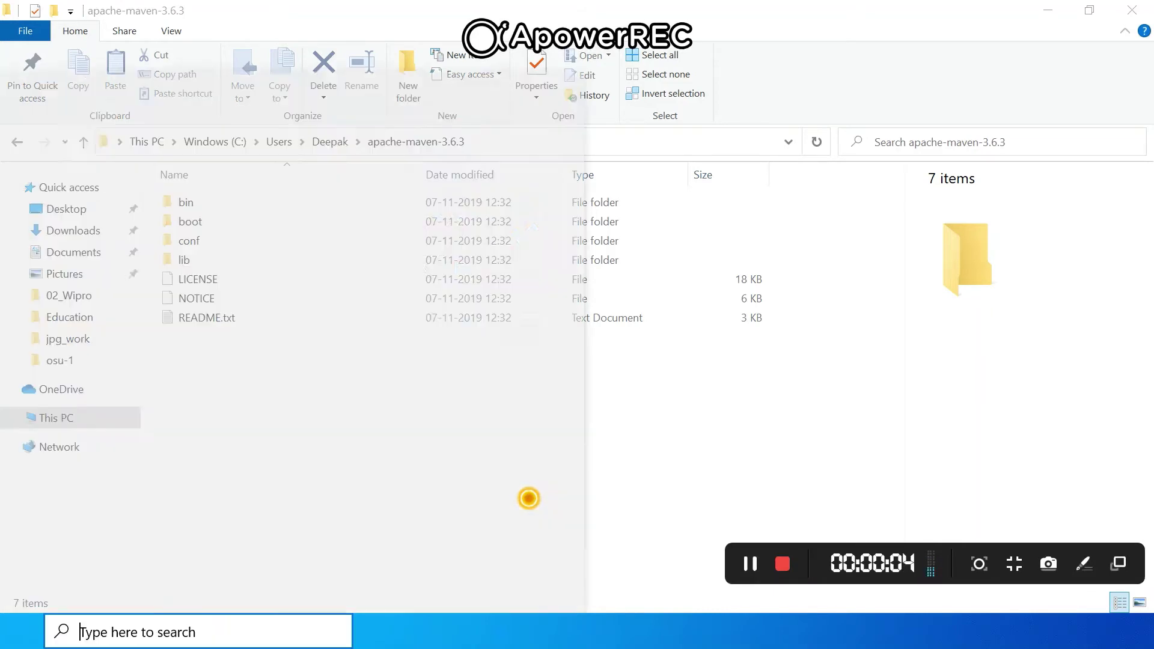
type("envir")
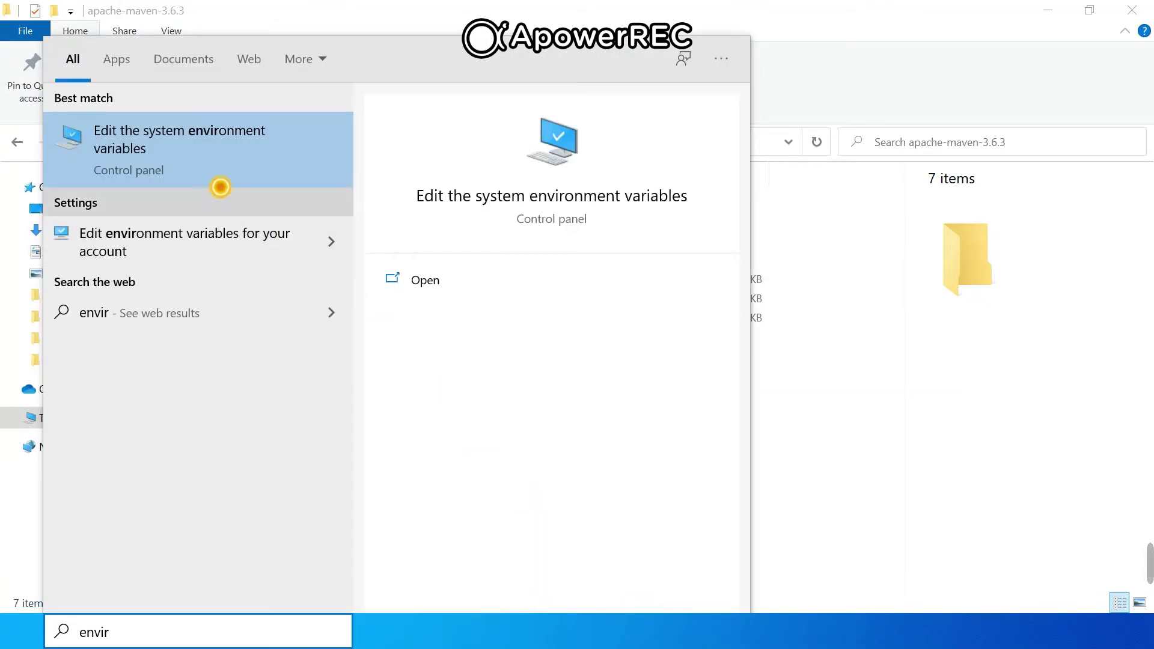
left_click(182, 159)
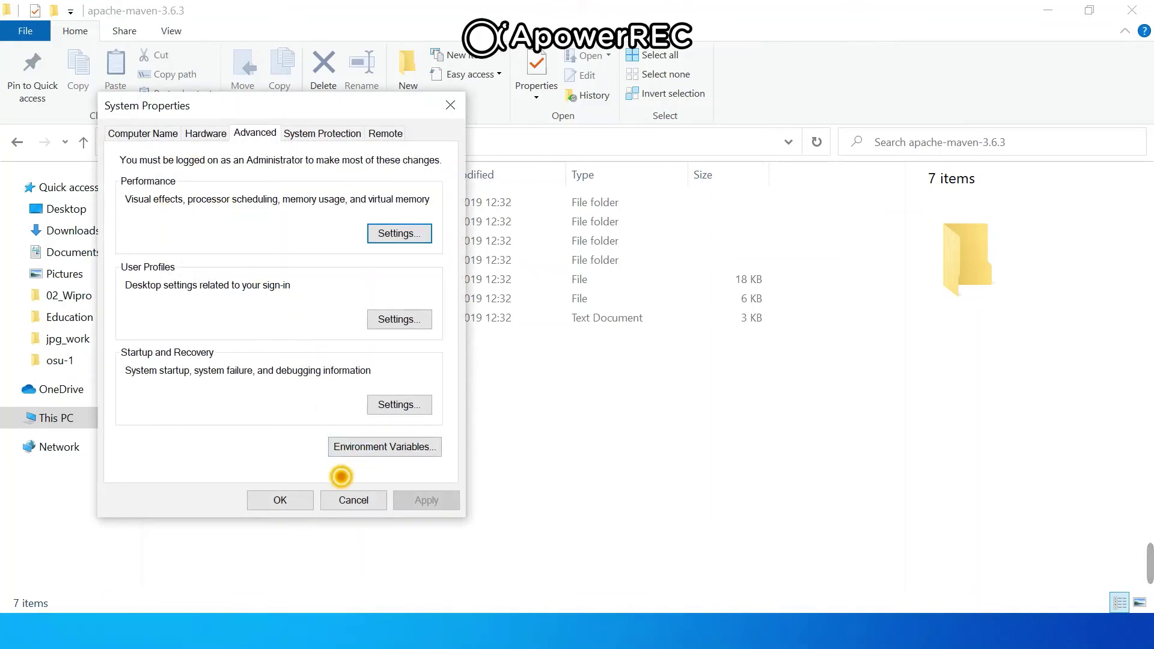
left_click(380, 455)
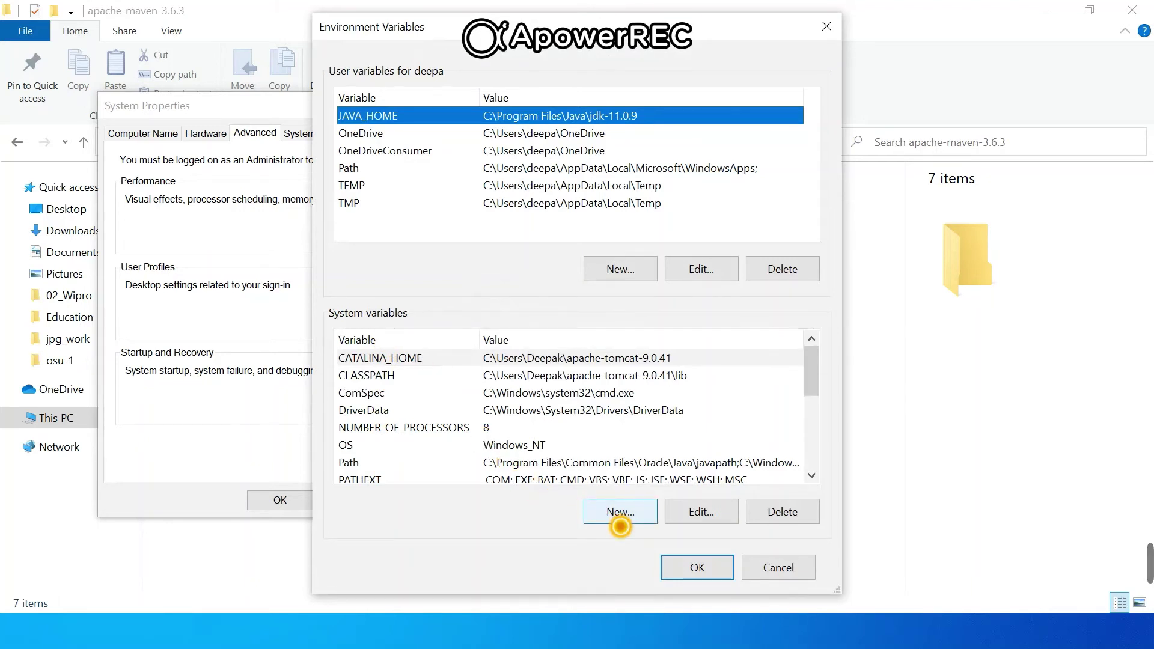
Step: Create a system variable named MAVEN_HOME with the copied apache-maven-3.6.3 folder path as its value
left_click(620, 513)
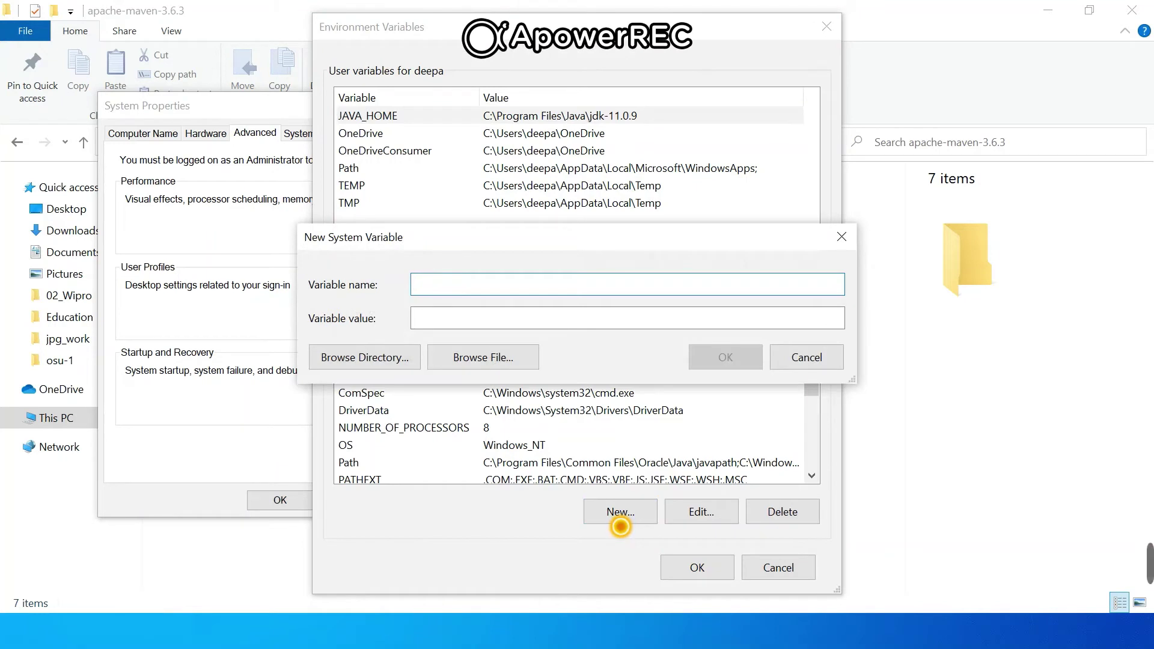
type("MAVEN_")
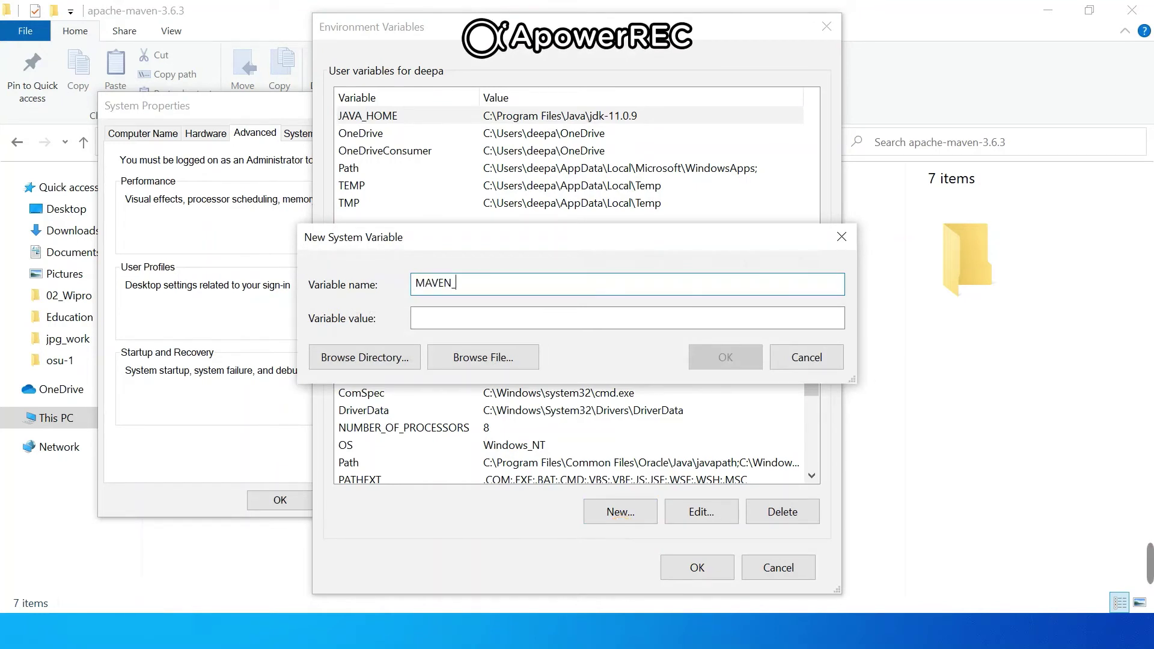
type("HOME")
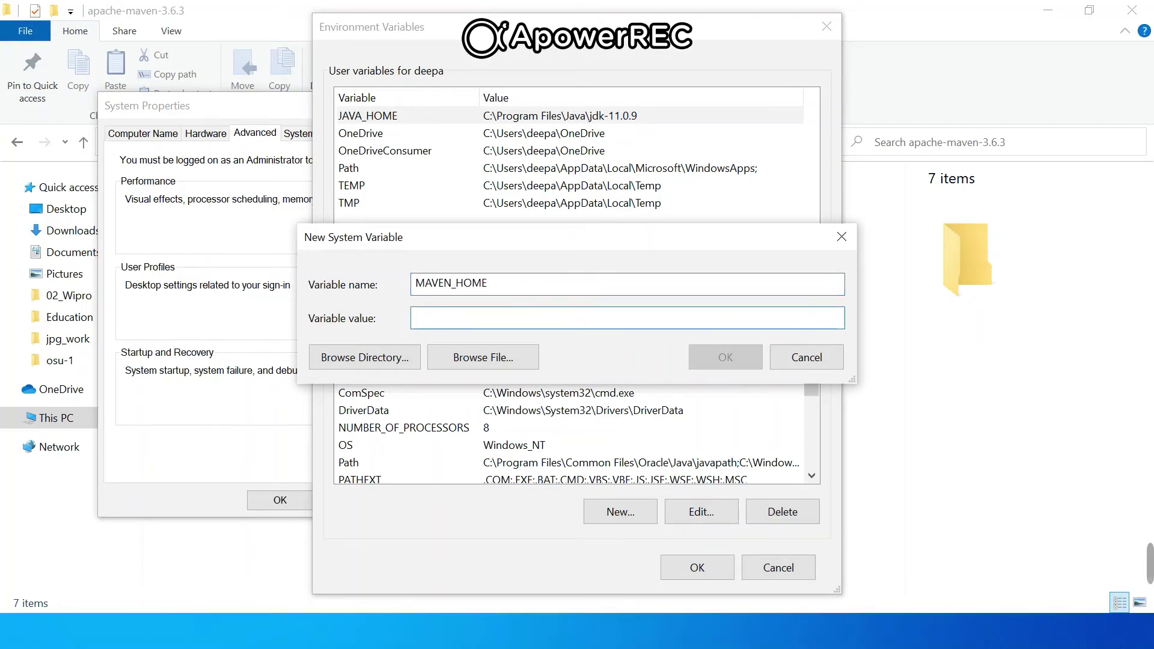
key("ctrl+v")
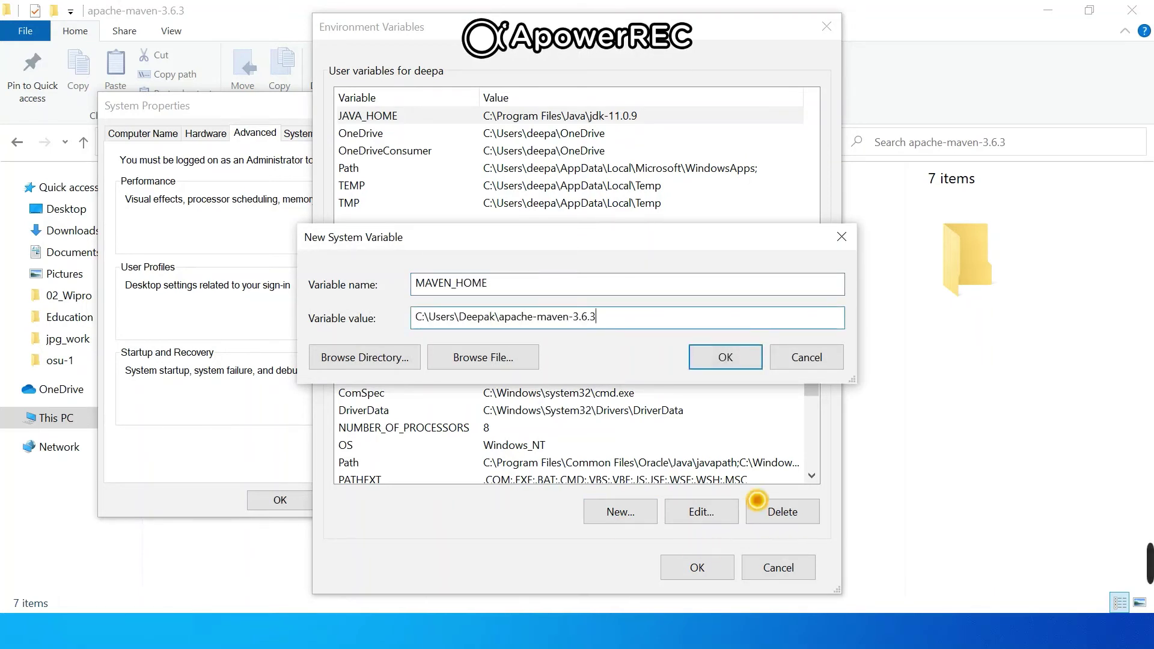
left_click(725, 360)
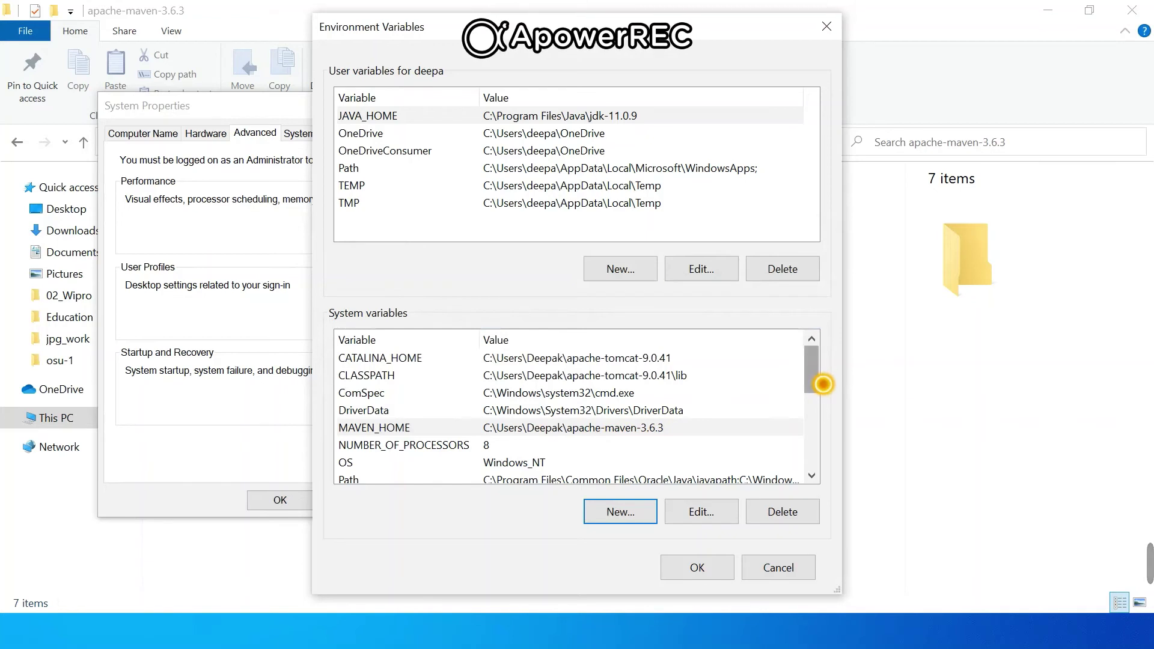
Step: Add the entry %MAVEN_HOME%\bin to the system Path variable and save the changes, closing the environment variable and system properties dialogs
left_click_drag(823, 383, 820, 394)
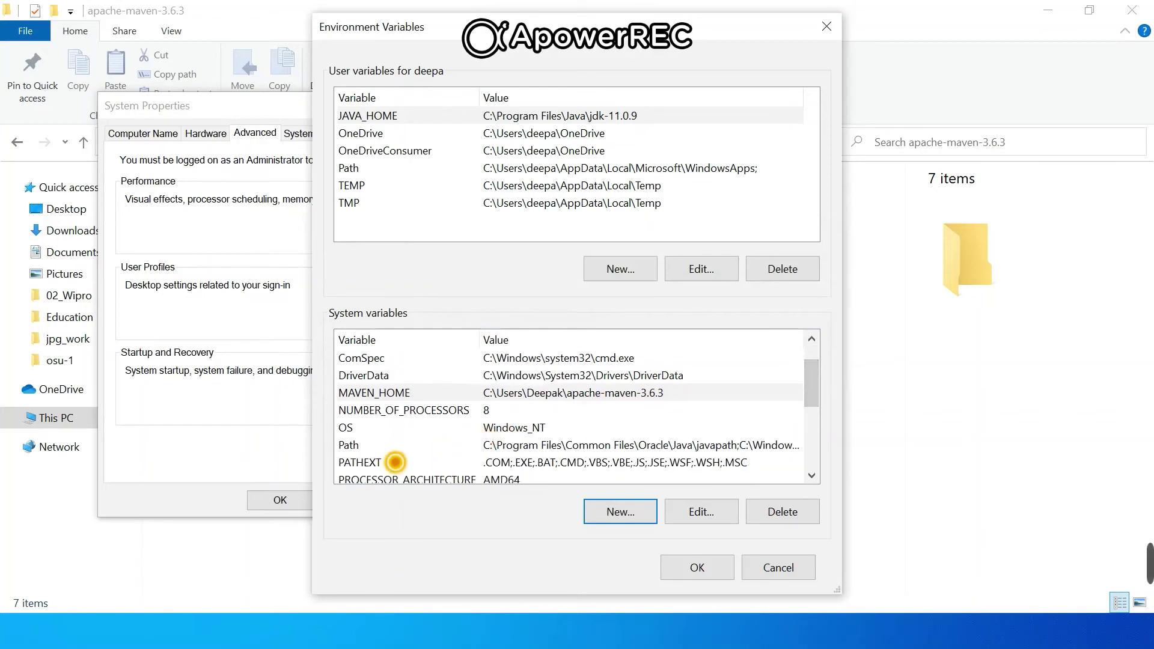
left_click(390, 446)
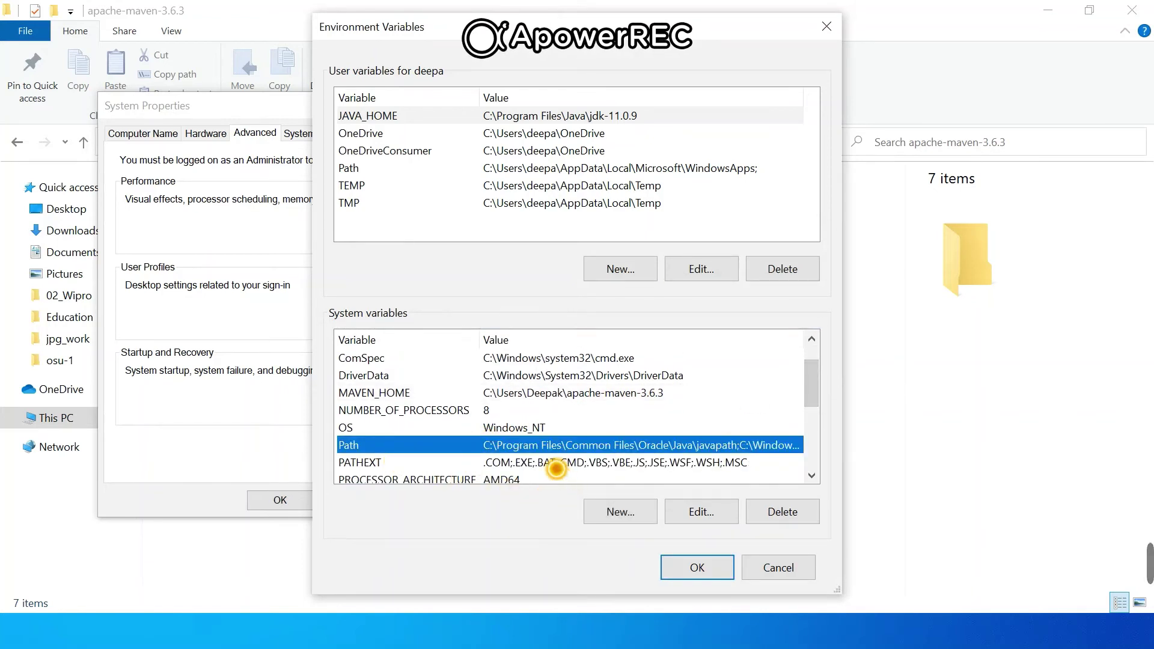
left_click(701, 511)
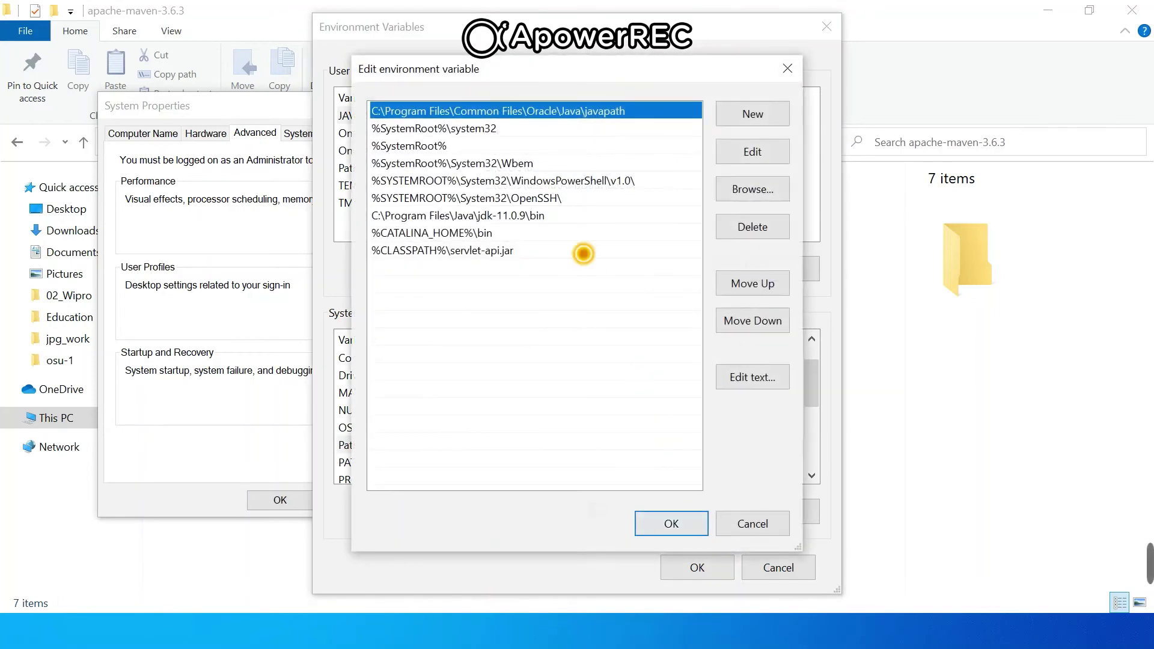
left_click(752, 123)
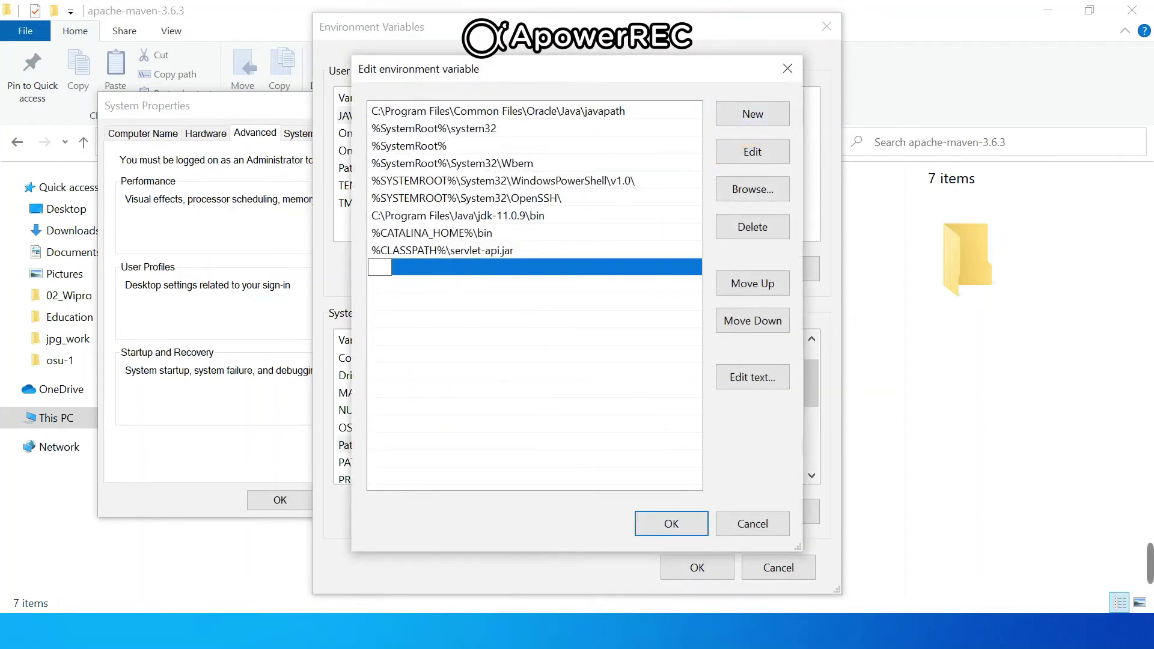
type("%MAVEN")
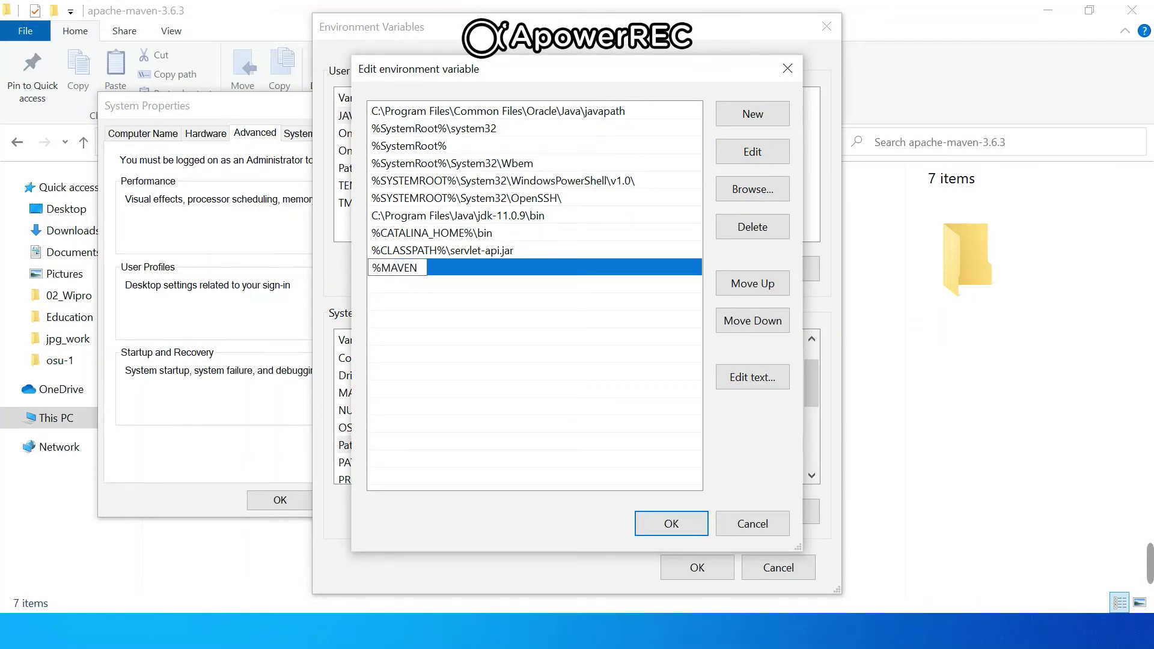
type("_HOME")
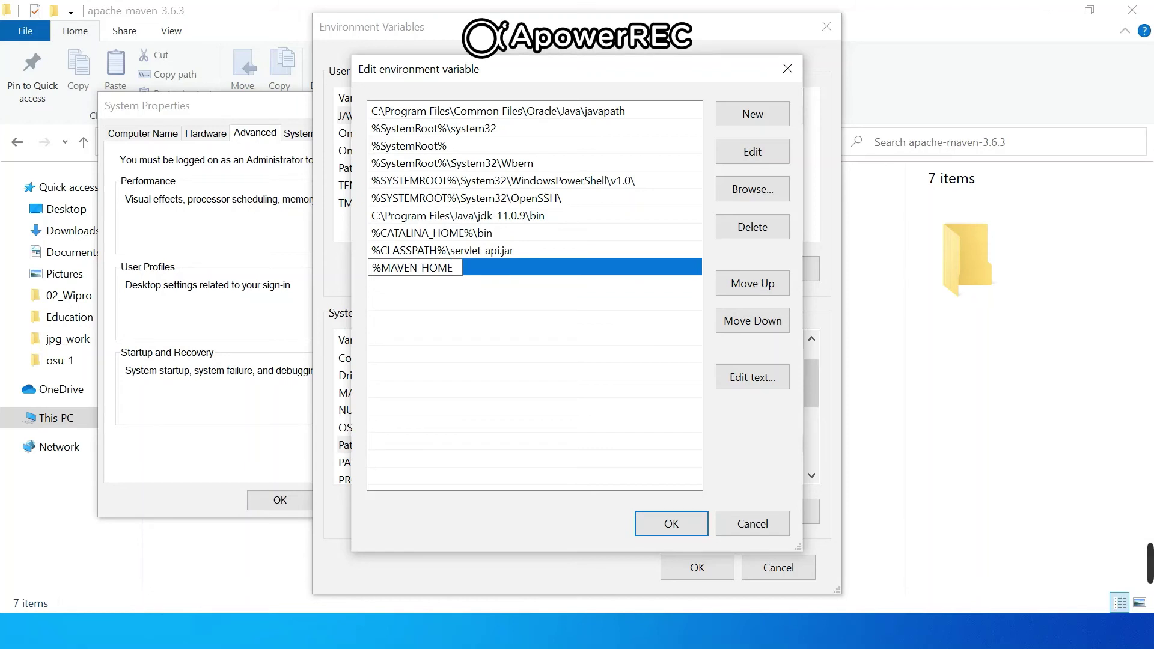
type("%%")
key("BackSpace")
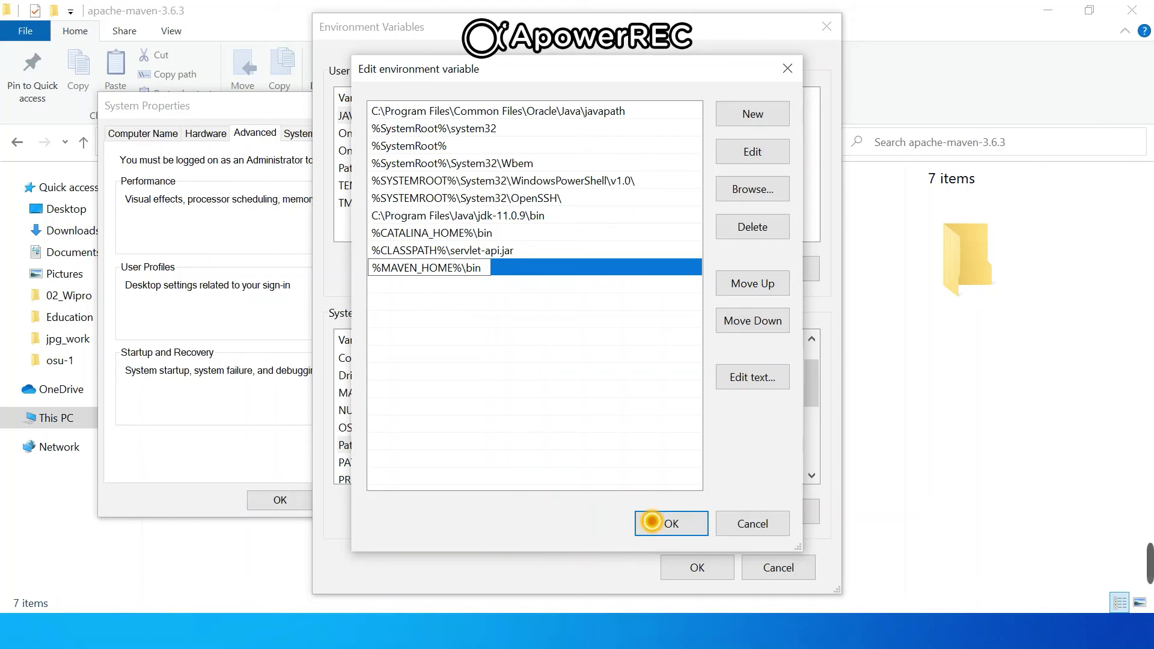
left_click(672, 531)
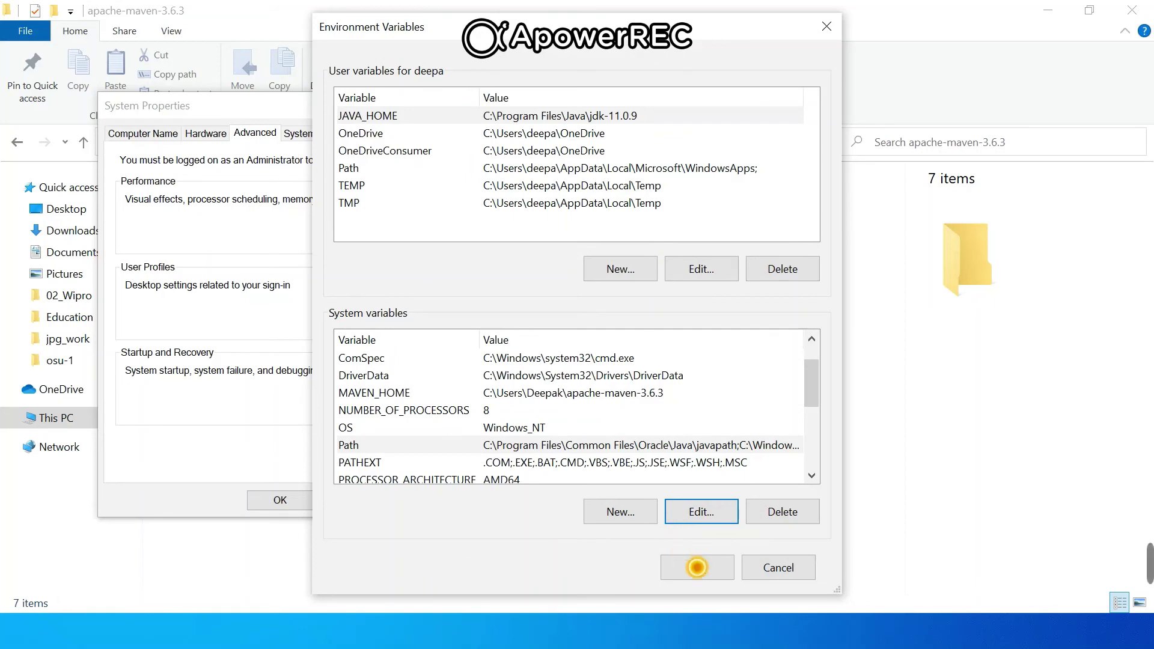
left_click(697, 568)
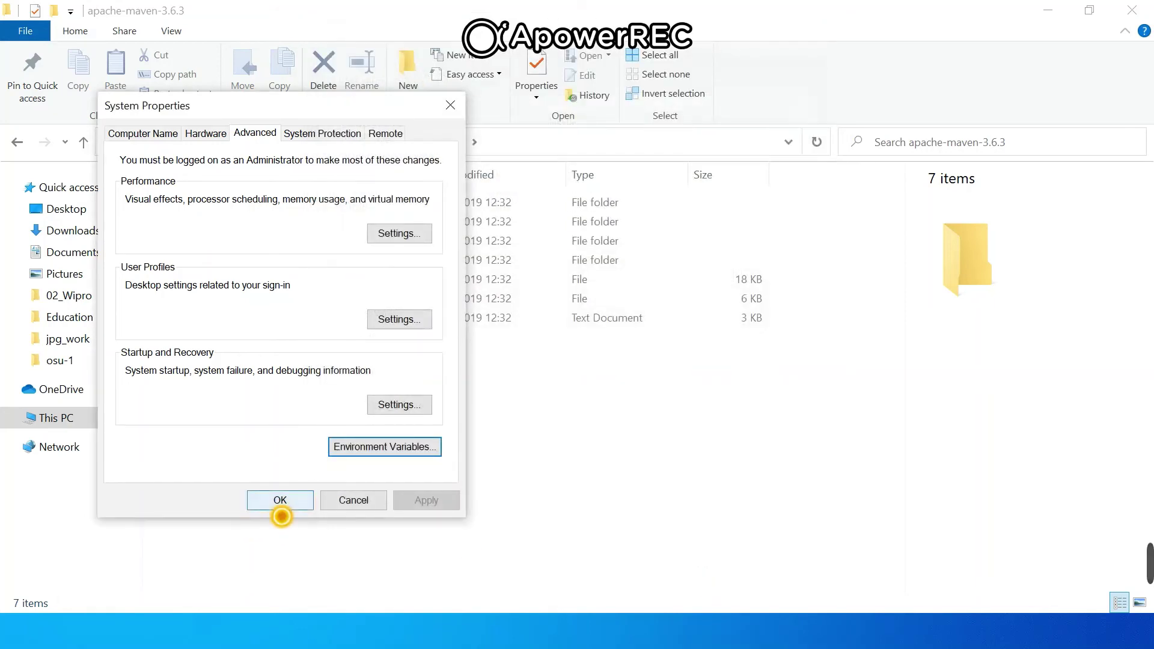
left_click(279, 502)
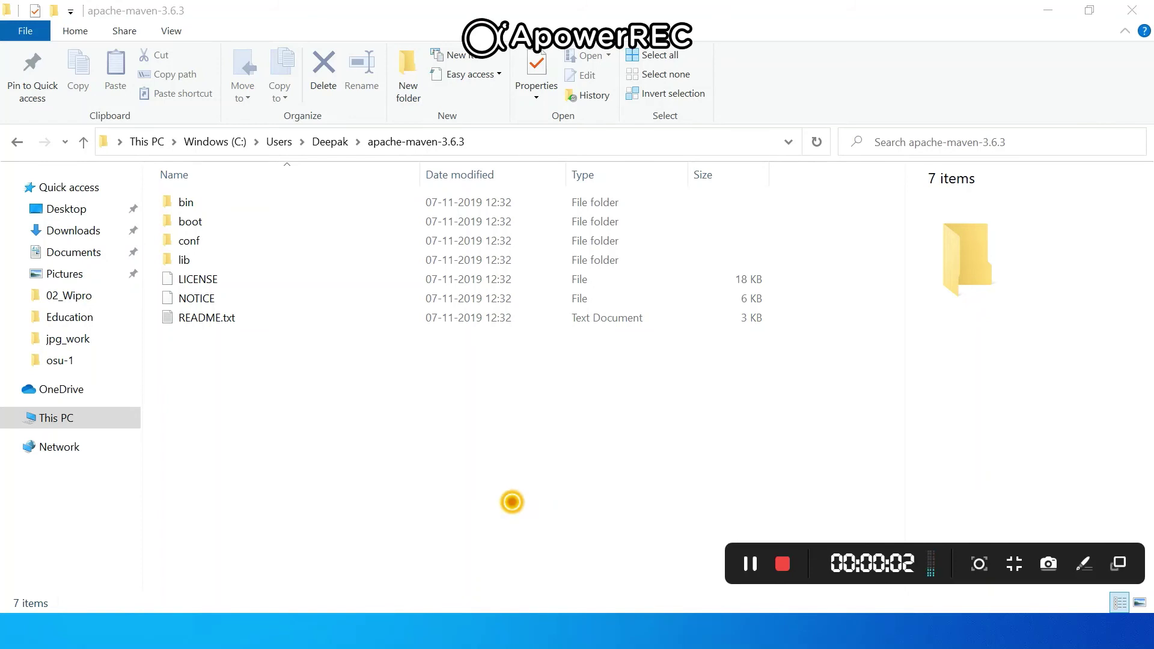
Step: Open Command Prompt by searching Windows for cmd and run mvn -version to check the Maven installation
key("super+s")
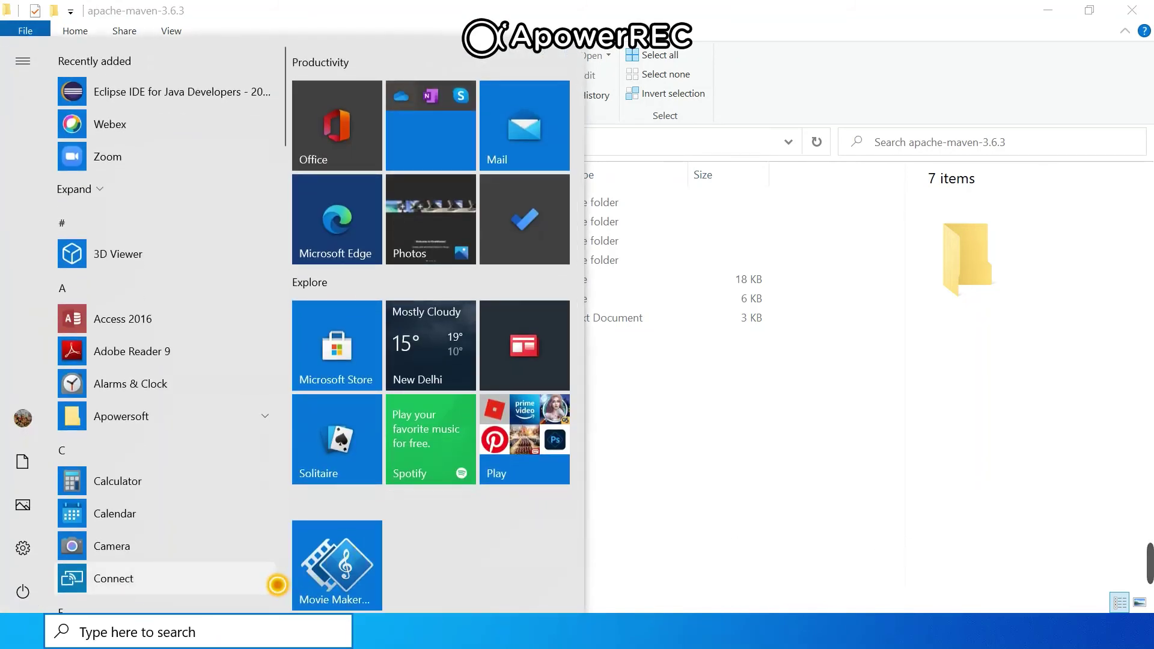
type("cmd")
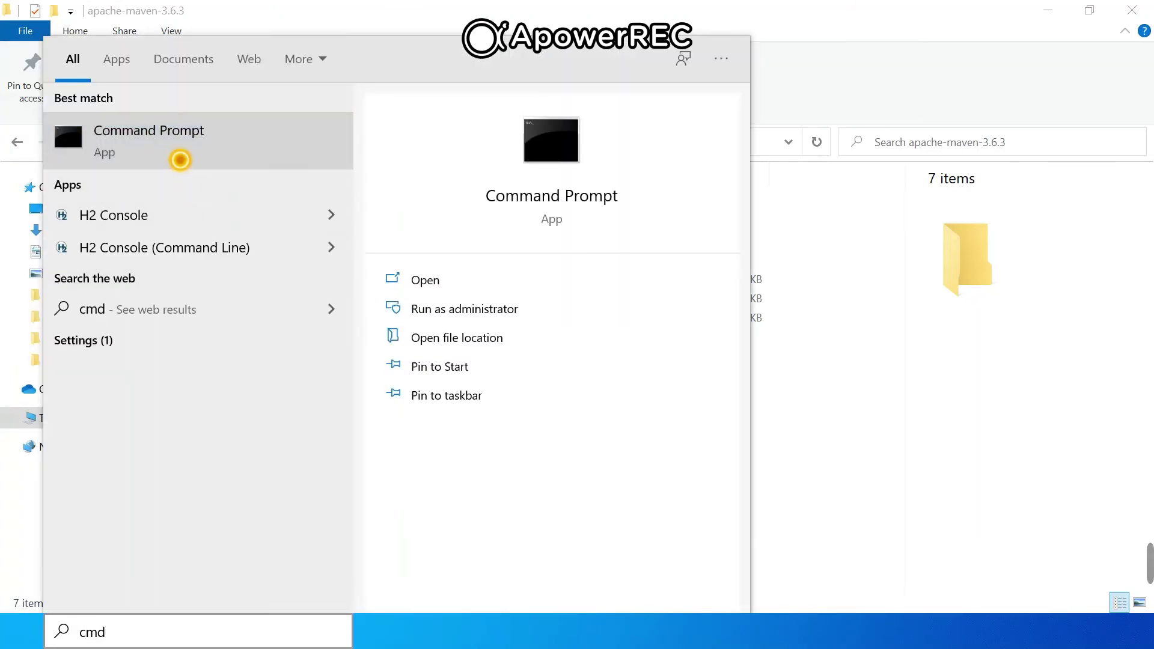
left_click(180, 160)
type("mv")
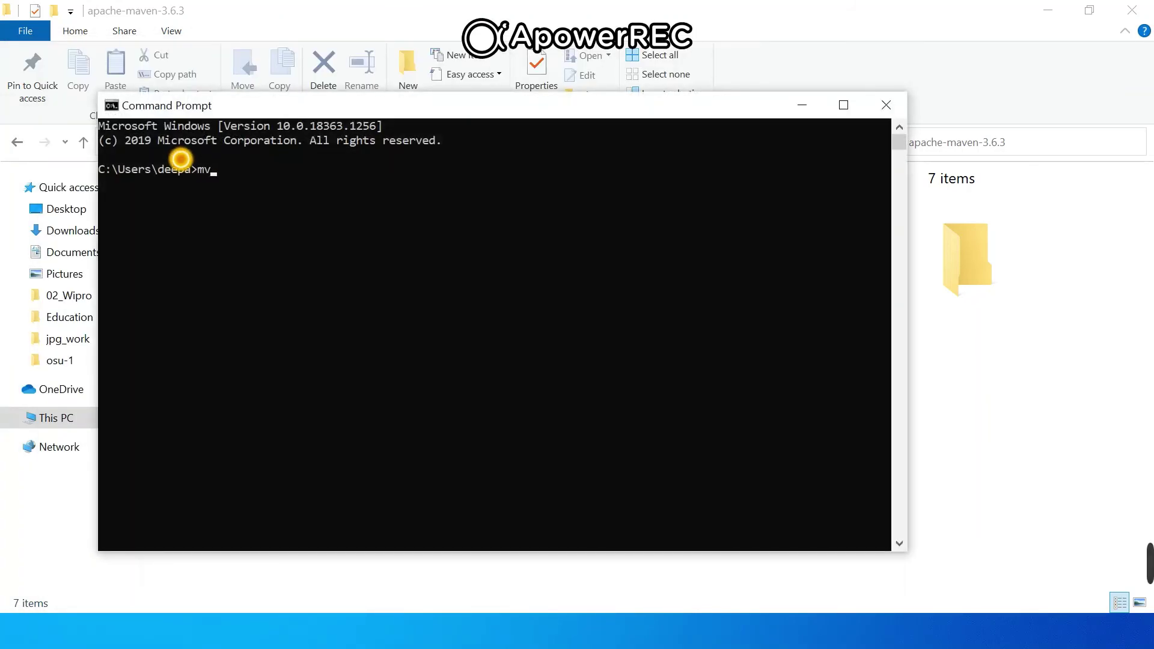
type("n -version")
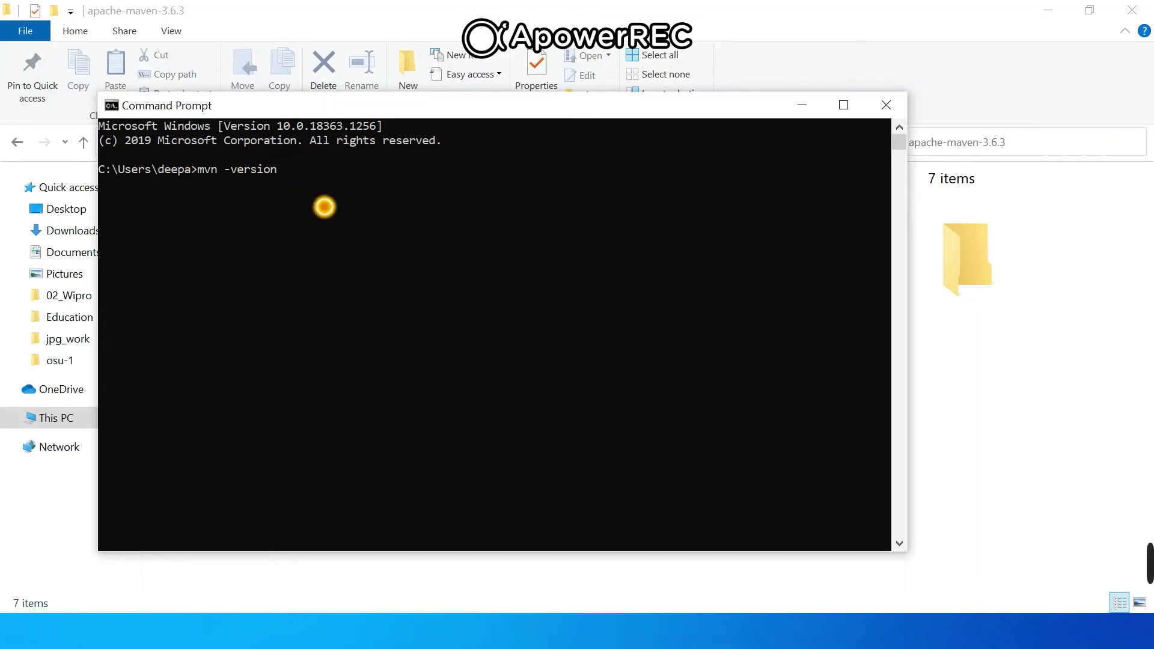
key("Return")
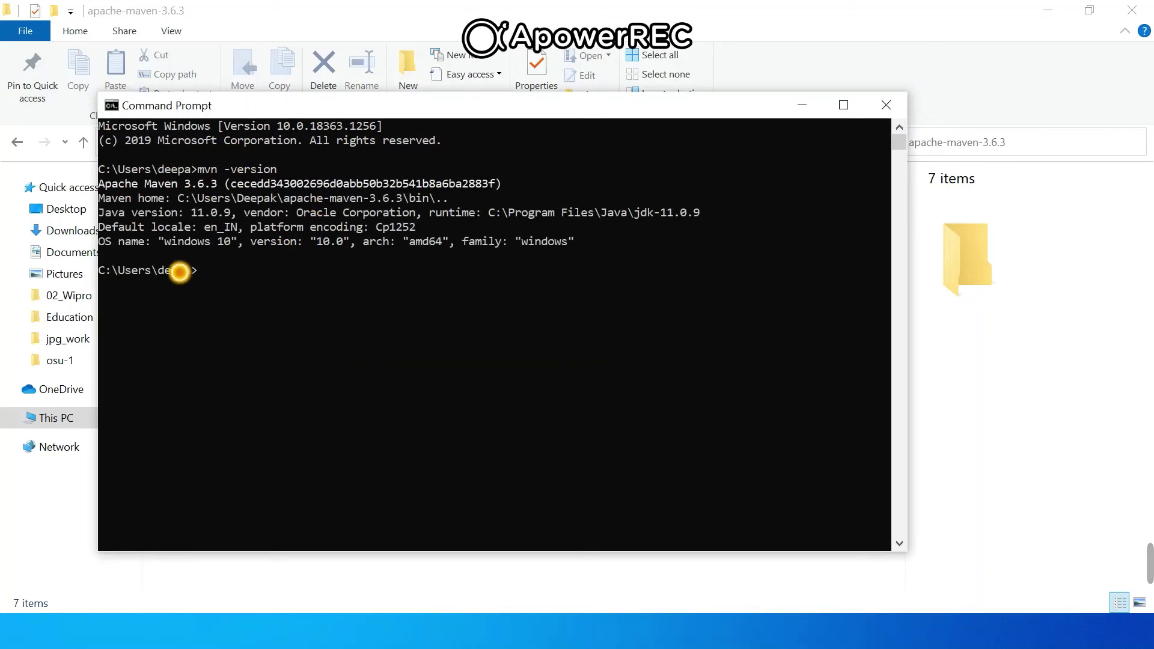